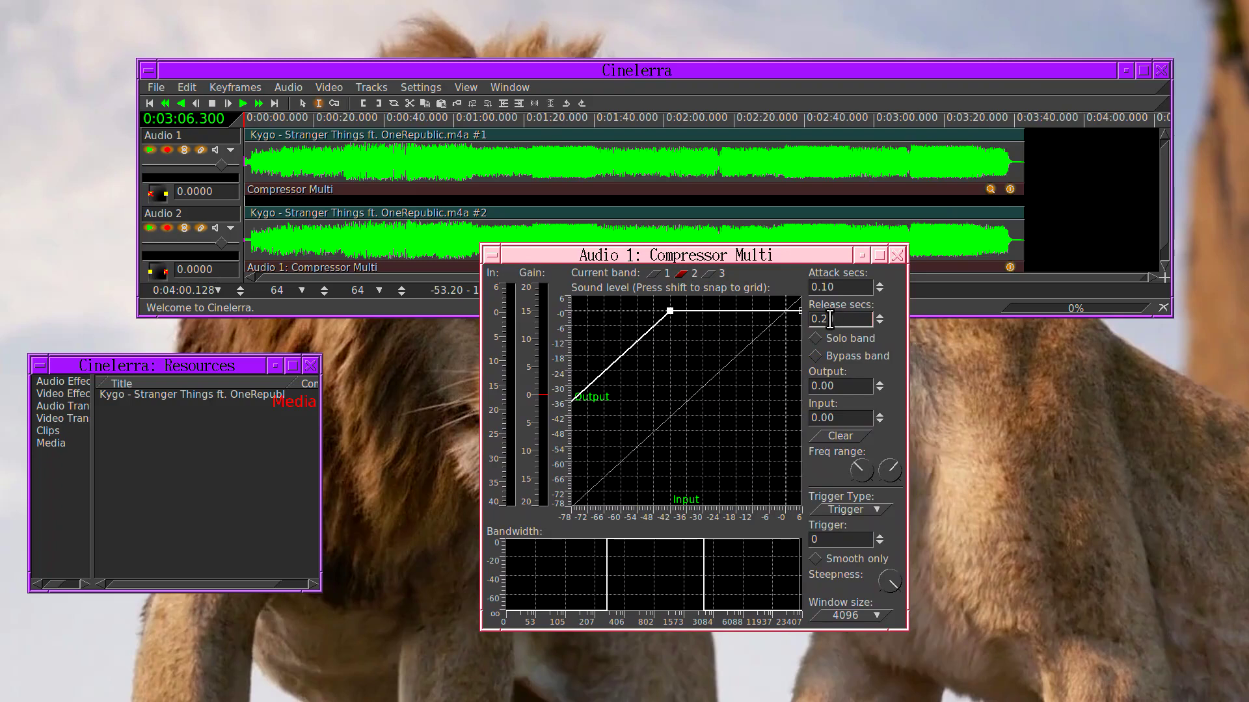
# Set band 2's release time to 0.20 seconds and lower the steepness of the band edges
pyautogui.press('Return')
pyautogui.moveTo(888, 584); pyautogui.dragTo(873, 584)
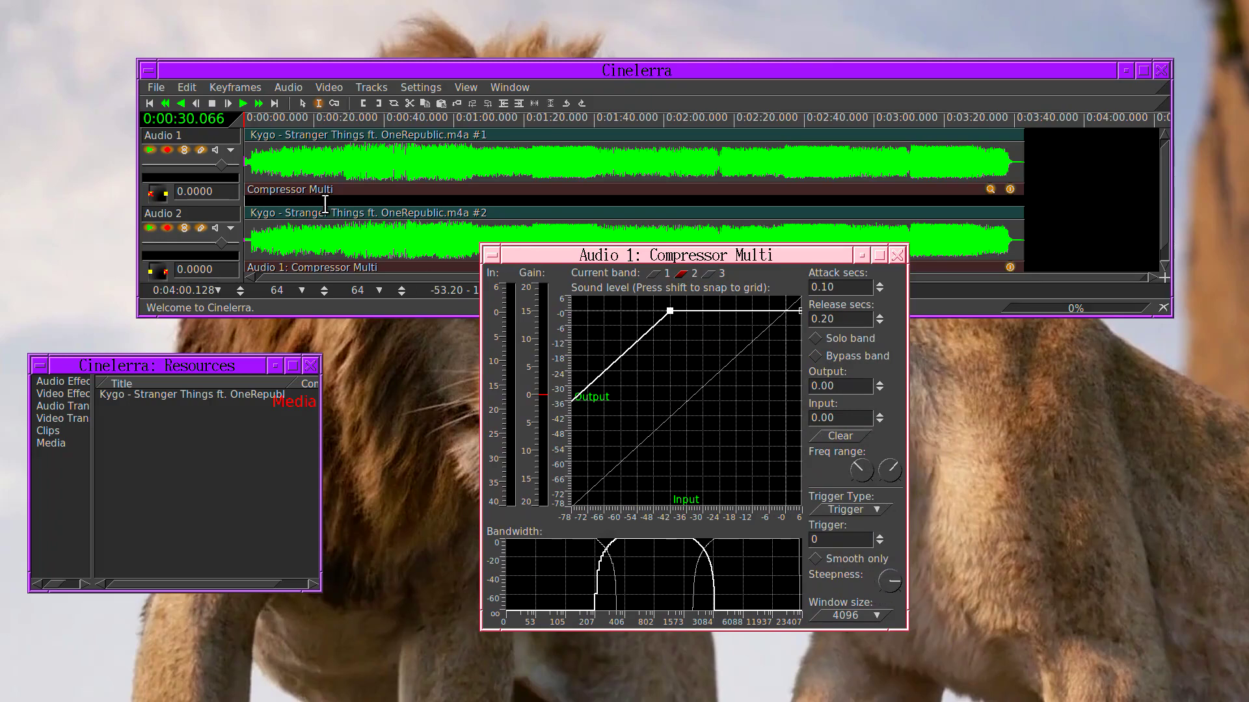
# Play the audio and compare the levels and spectrum of bands 1 and 2 in the compressor
pyautogui.click(243, 104)
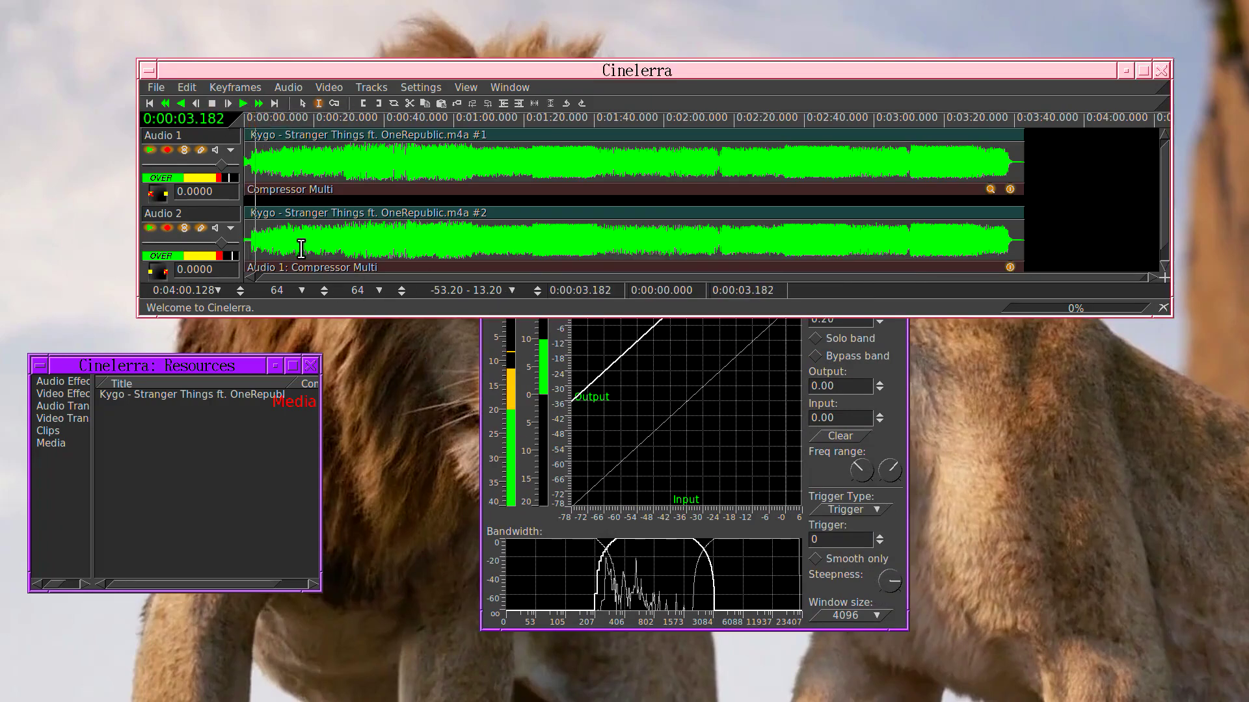
pyautogui.click(502, 371)
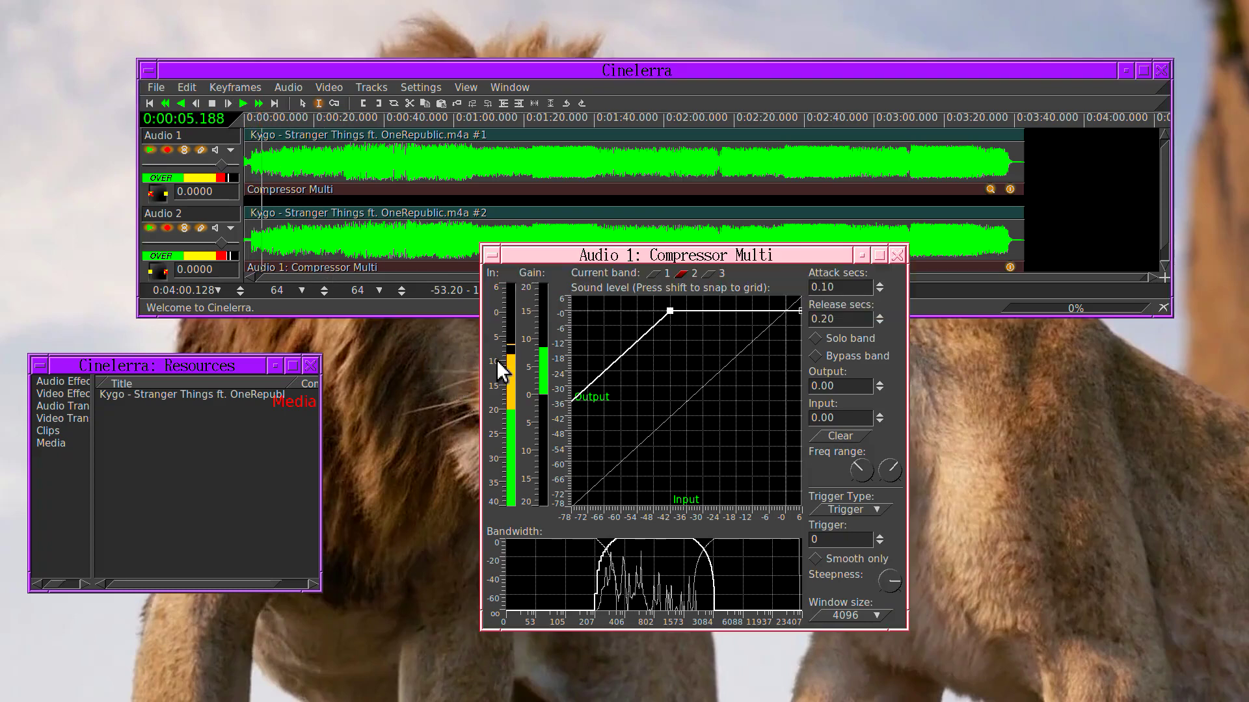
pyautogui.click(654, 273)
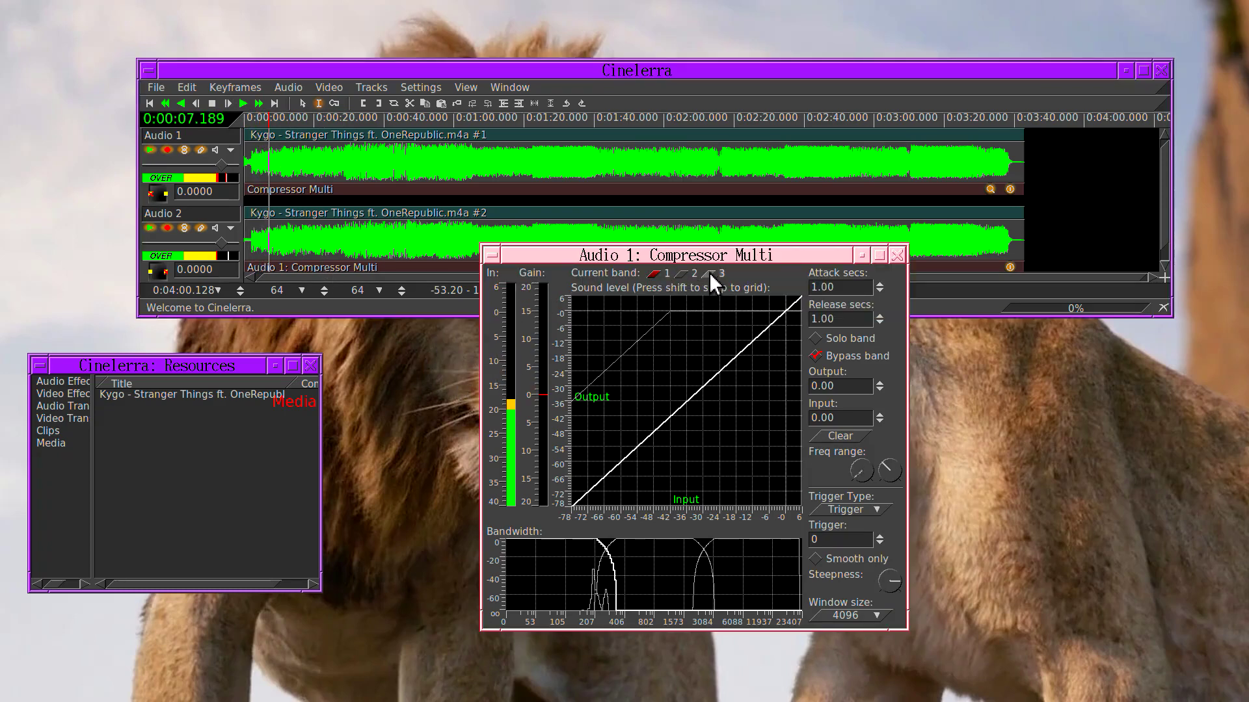
pyautogui.click(681, 272)
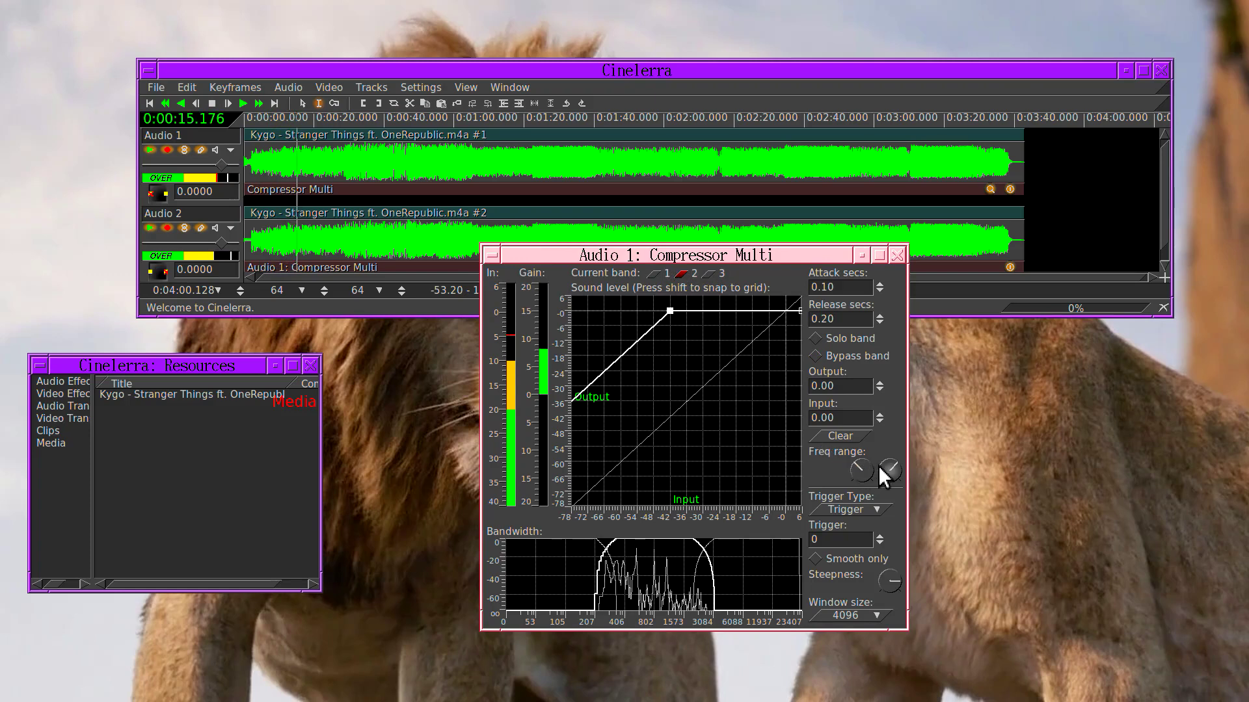
# Widen band 2's frequency range to the full spectrum, with its lower limit at 0
pyautogui.moveTo(888, 471); pyautogui.dragTo(950, 459)
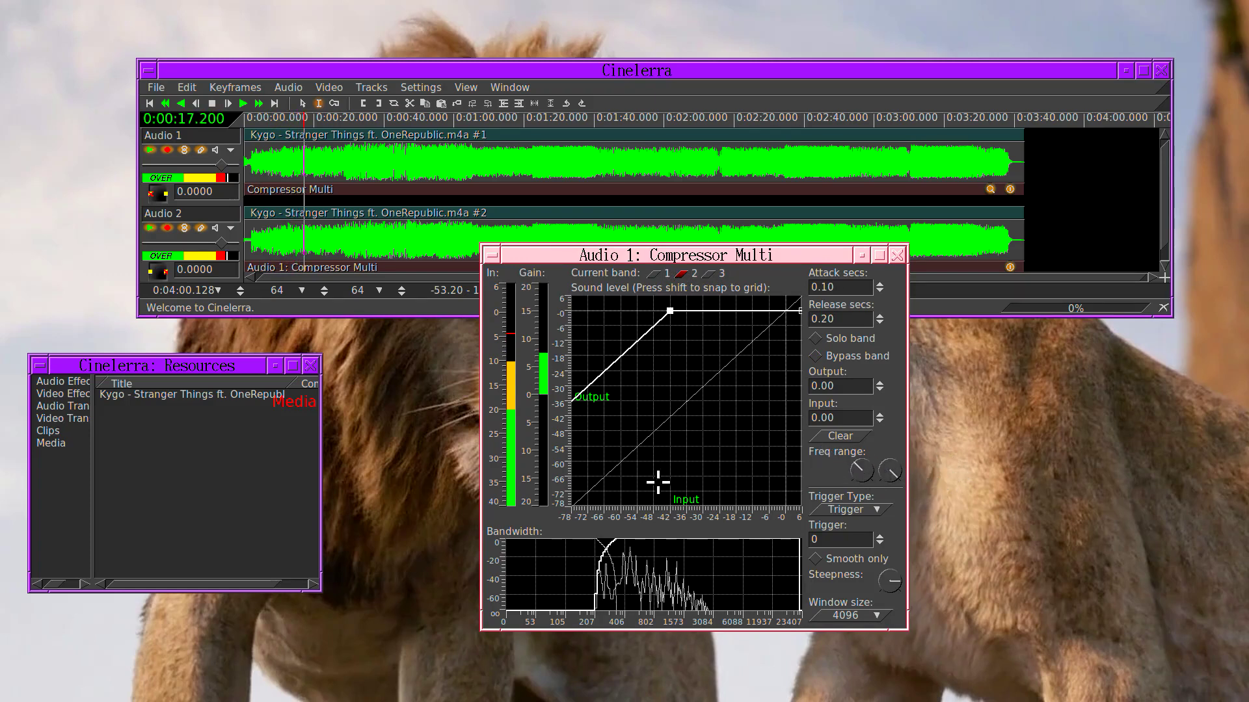
pyautogui.moveTo(852, 470); pyautogui.dragTo(738, 475)
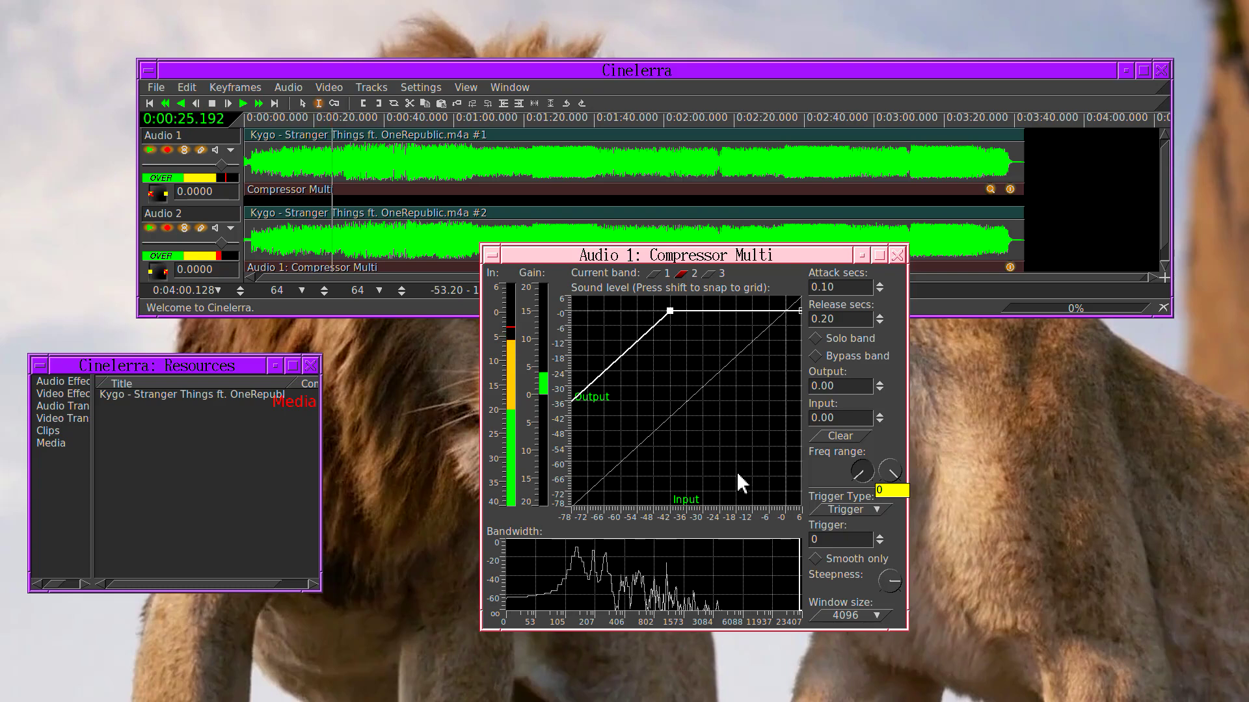
# Set the trigger type to Total and narrow band 2's frequency range to the middle frequencies, then stop playback
pyautogui.click(821, 509)
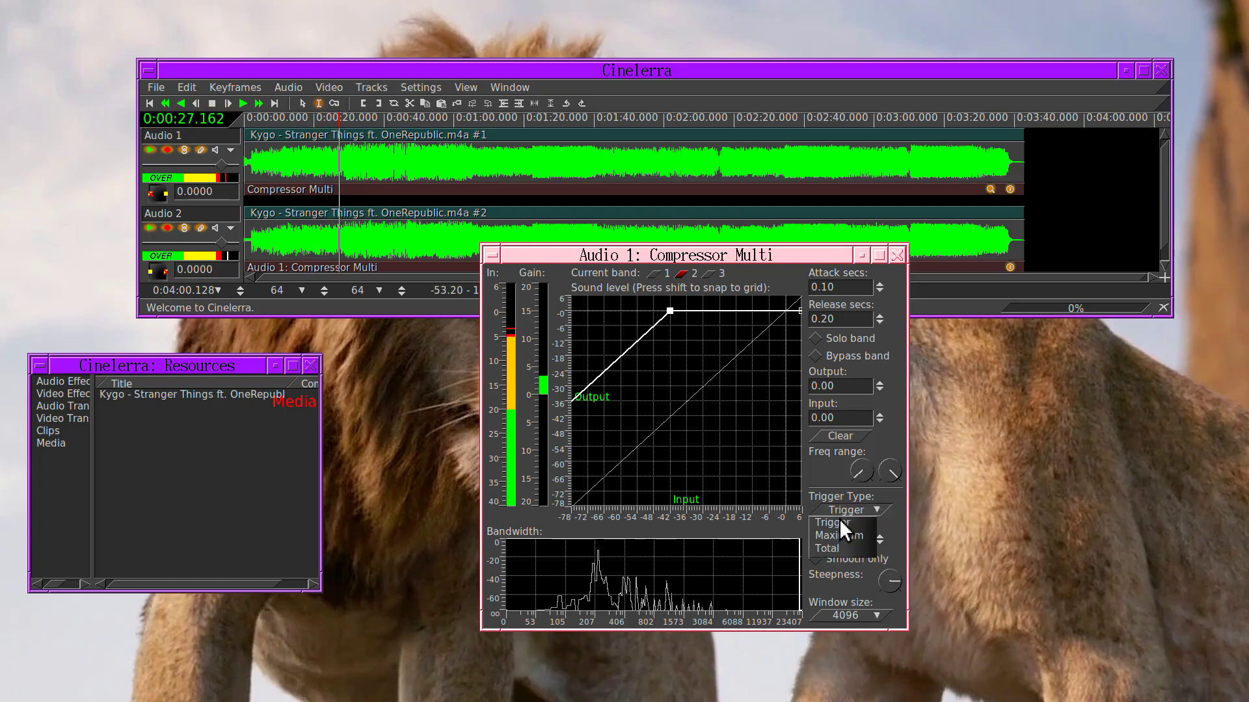
pyautogui.click(837, 544)
pyautogui.moveTo(867, 476)
pyautogui.moveTo(867, 477)
pyautogui.mouseDown()
pyautogui.moveTo(897, 468)
pyautogui.moveTo(853, 469)
pyautogui.mouseUp()
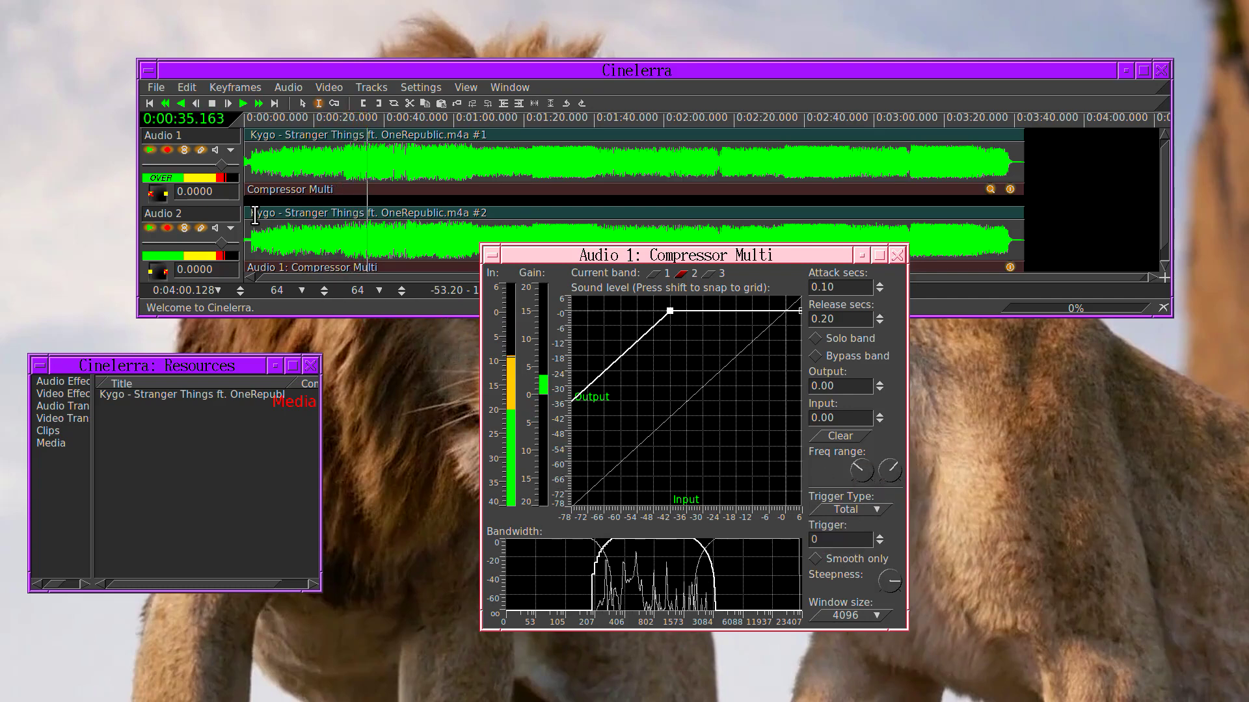
pyautogui.click(212, 104)
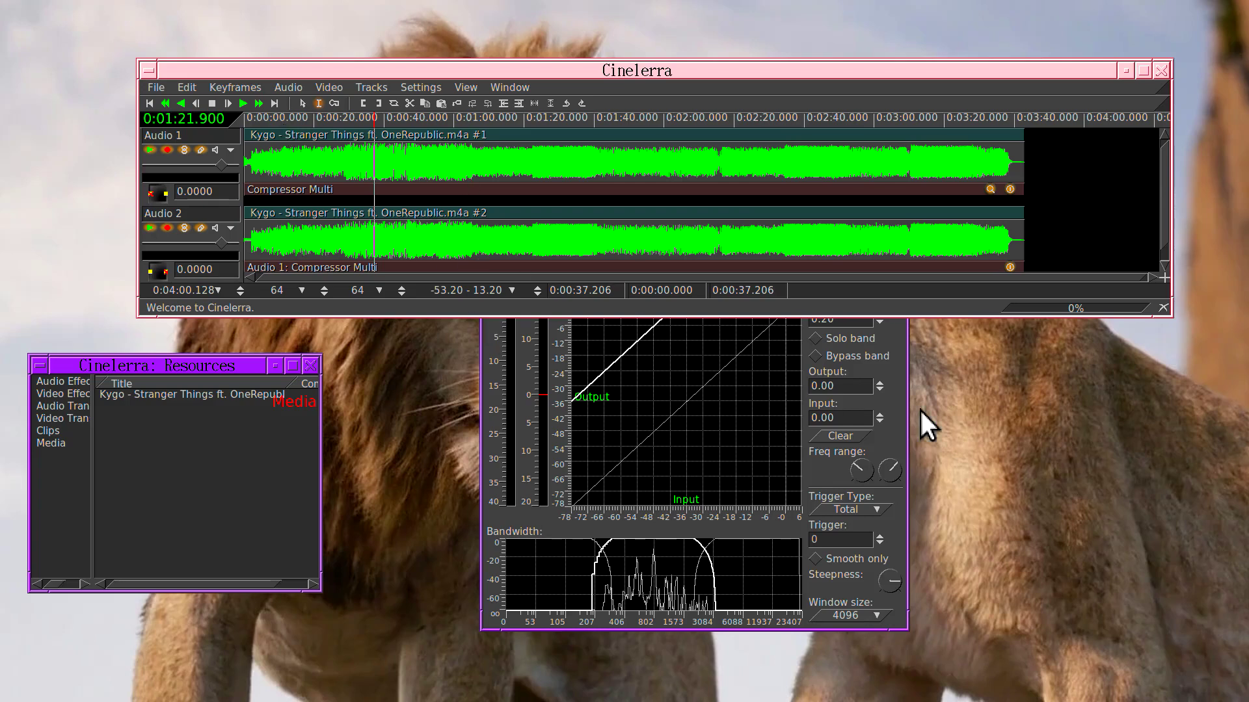
# Switch the current band among 1, 2 and 3 to review each band's compression curve and settings
pyautogui.click(895, 413)
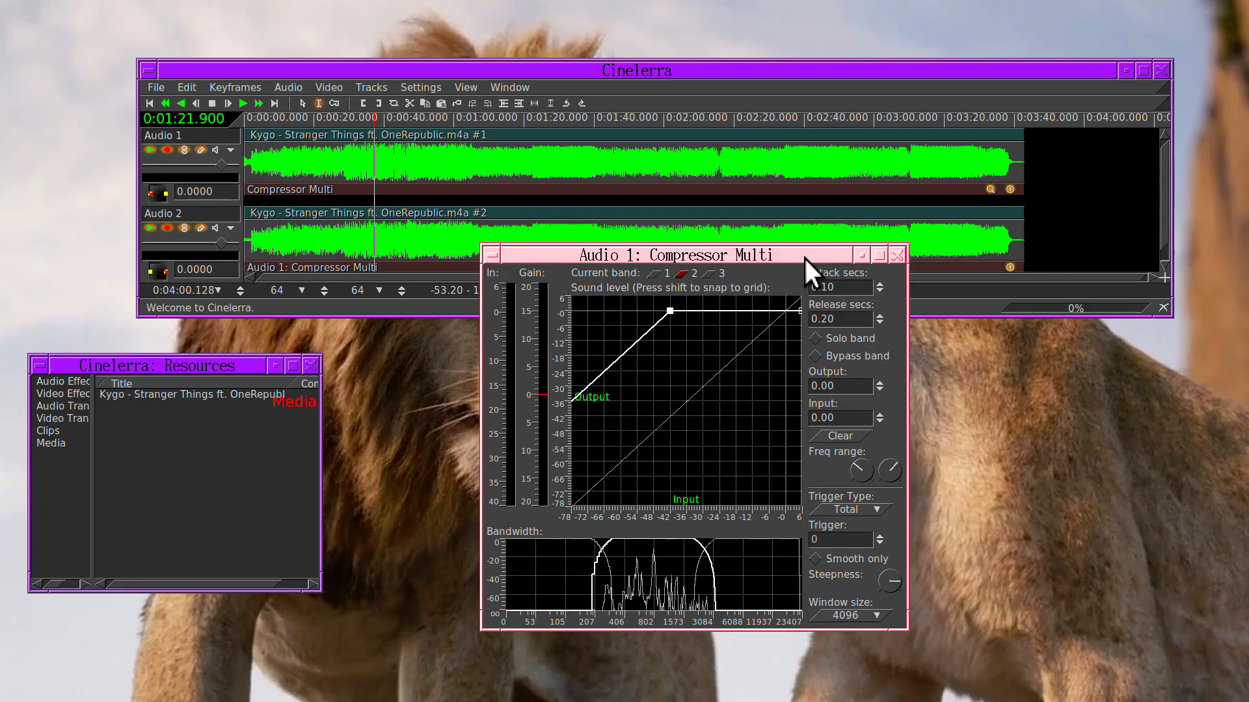
pyautogui.click(665, 275)
pyautogui.click(690, 272)
pyautogui.click(713, 273)
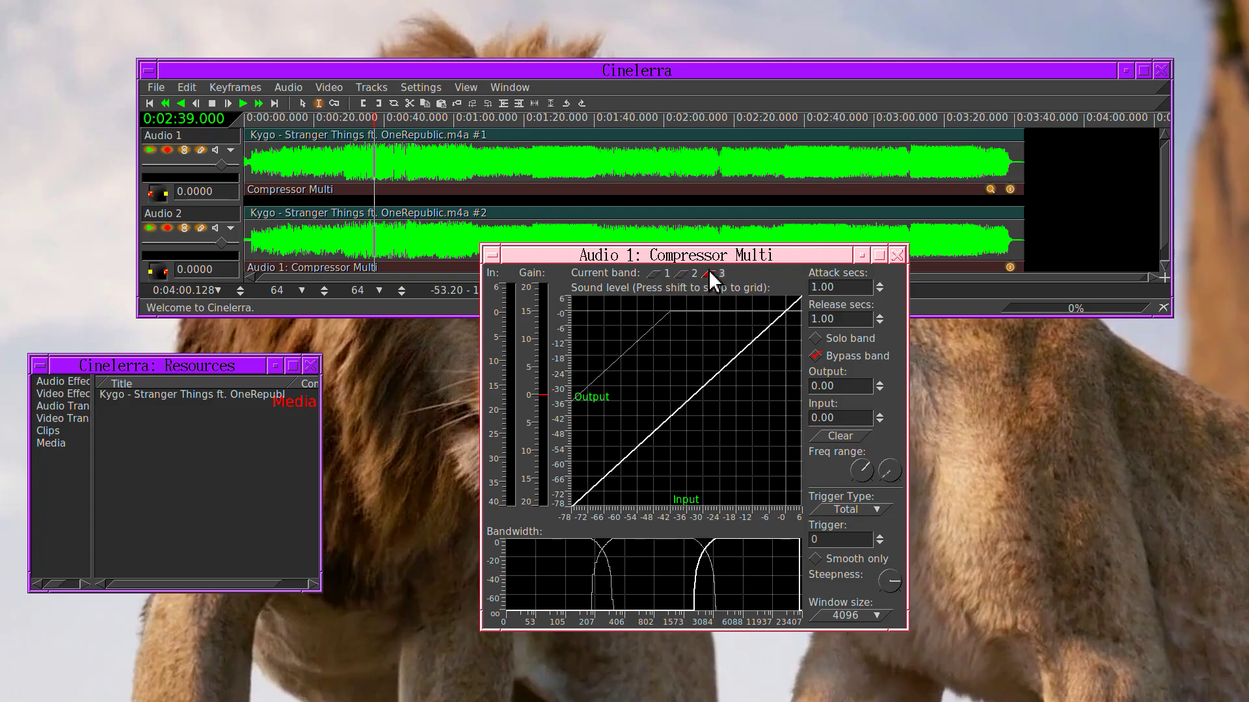
pyautogui.click(682, 274)
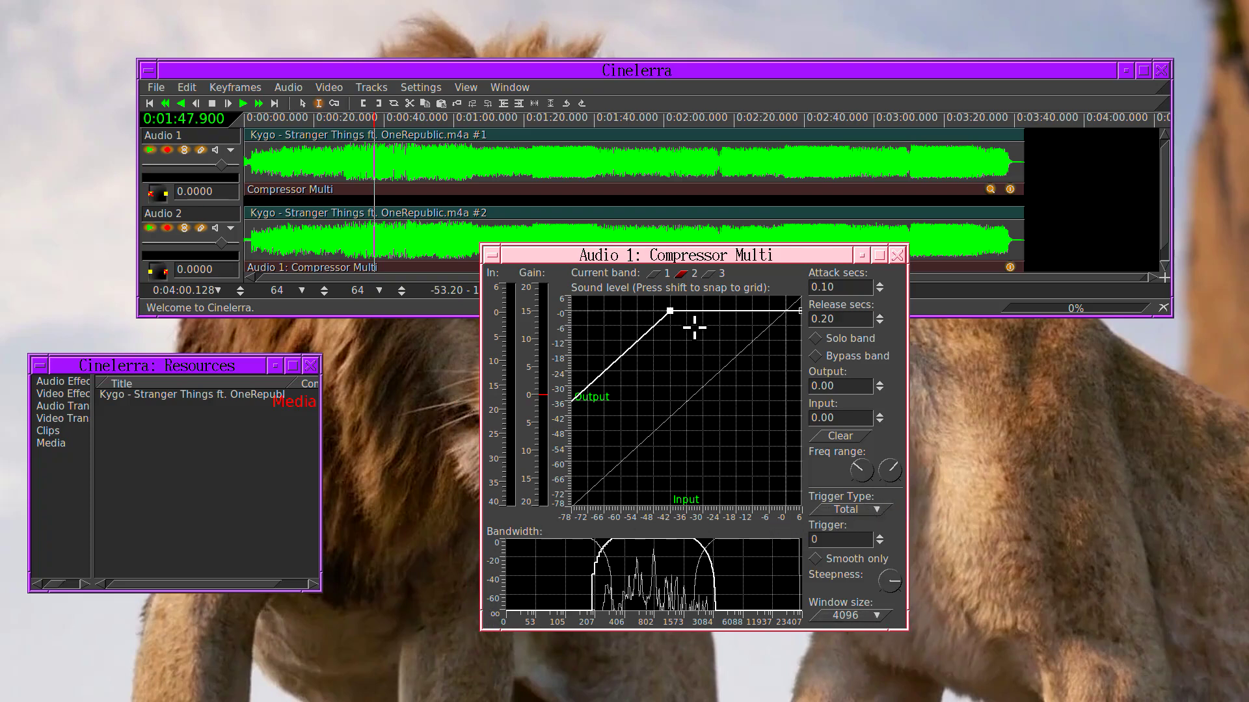
pyautogui.click(661, 273)
pyautogui.click(680, 274)
# Copy band 2's compression graph and paste it into band 3
pyautogui.rightClick(685, 355)
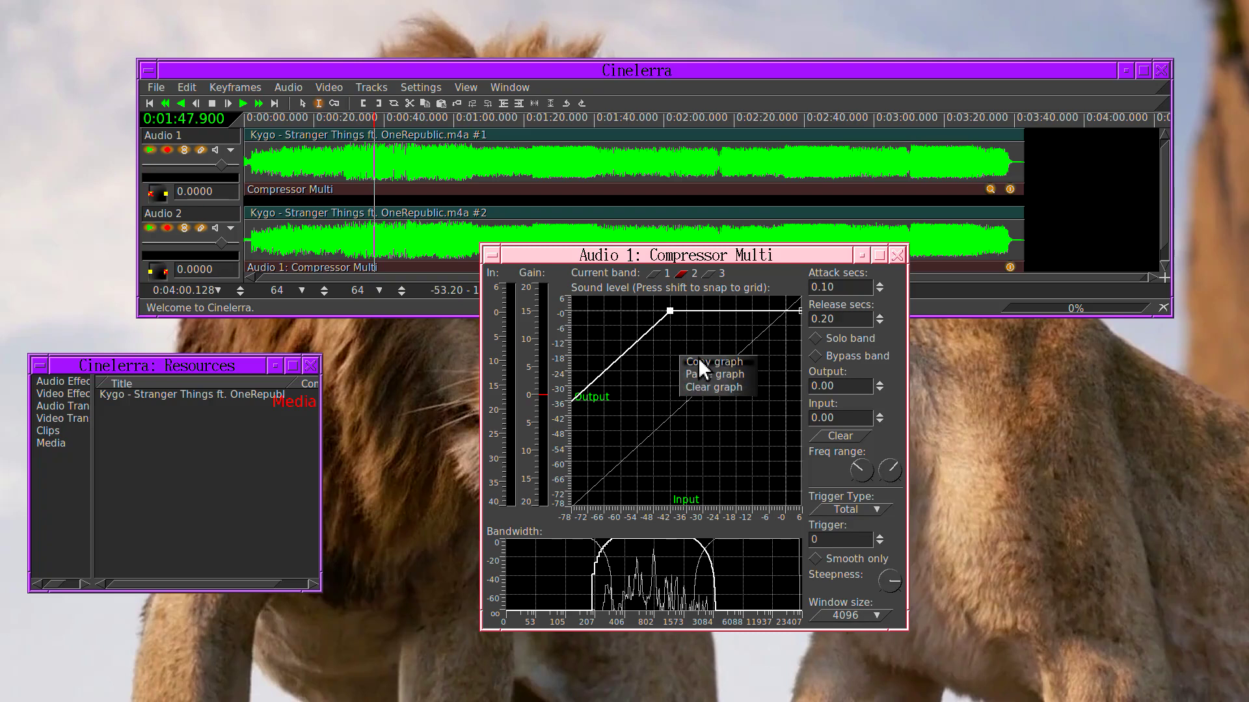
pyautogui.click(698, 362)
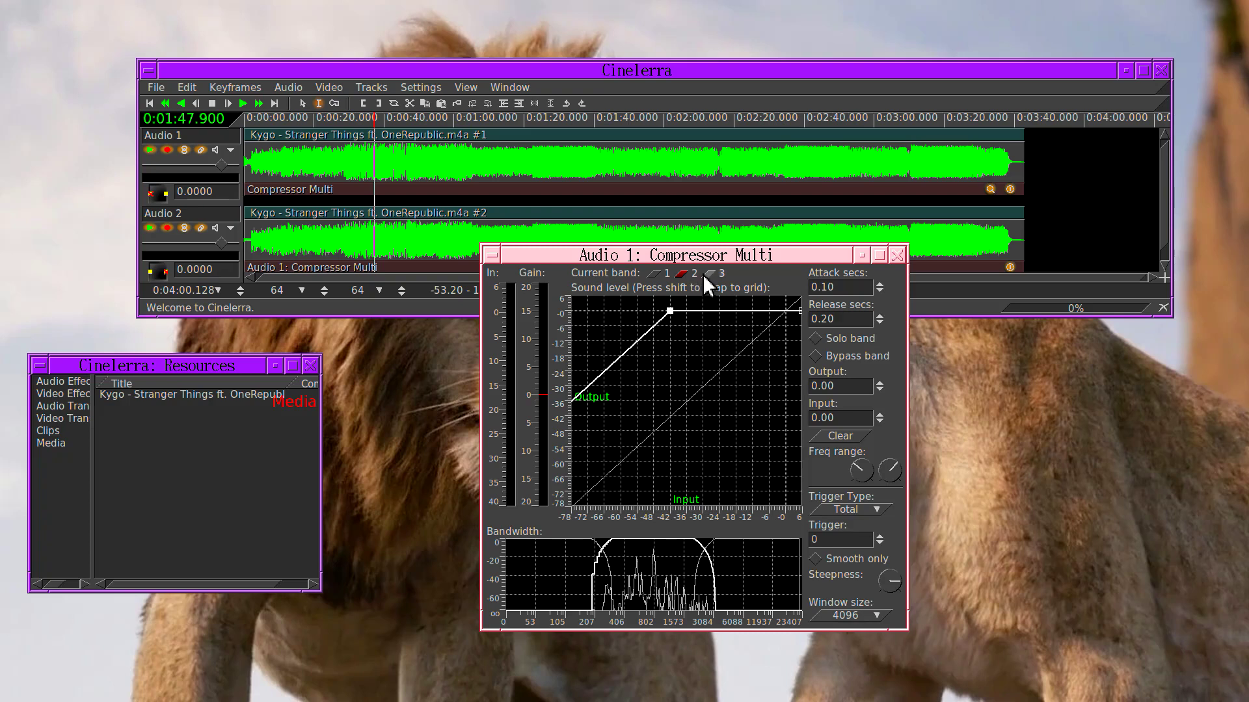
pyautogui.click(709, 274)
pyautogui.rightClick(683, 364)
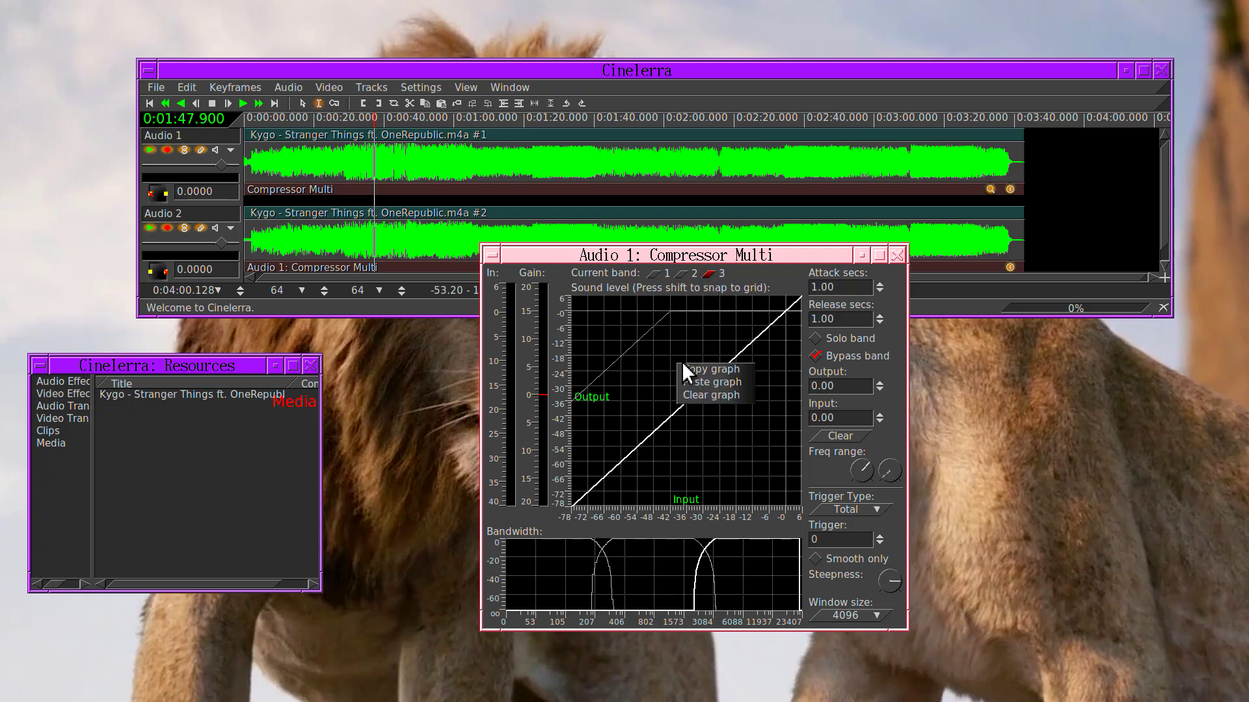
pyautogui.click(700, 379)
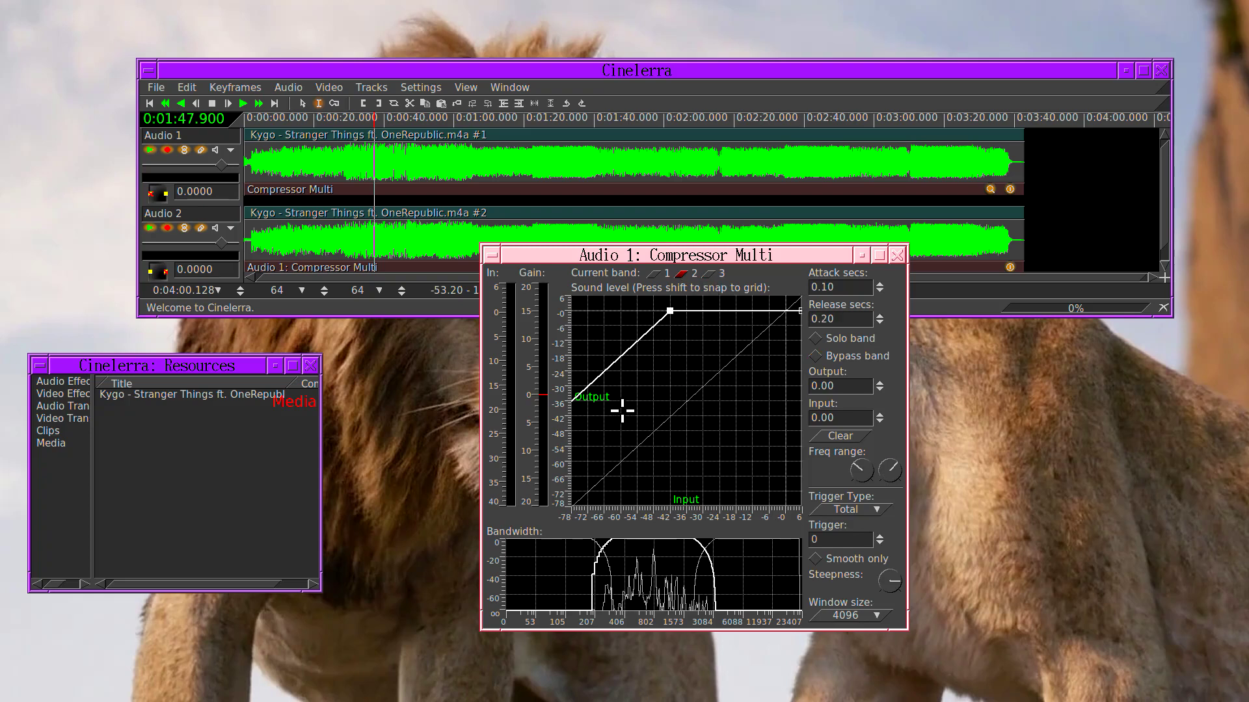
# Widen band 2's frequency range at both ends and lower band 1's upper frequency limit
pyautogui.moveTo(859, 469)
pyautogui.mouseDown()
pyautogui.moveTo(893, 474)
pyautogui.moveTo(864, 472)
pyautogui.mouseUp()
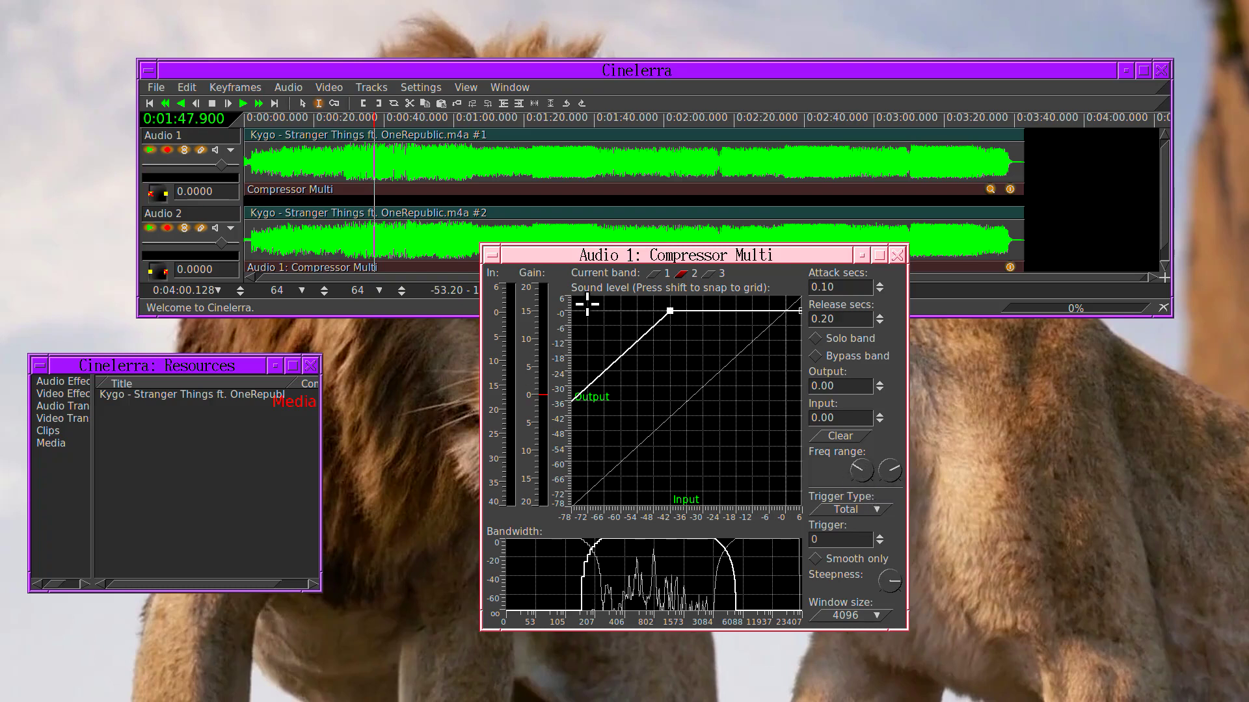
pyautogui.click(654, 274)
pyautogui.moveTo(888, 470)
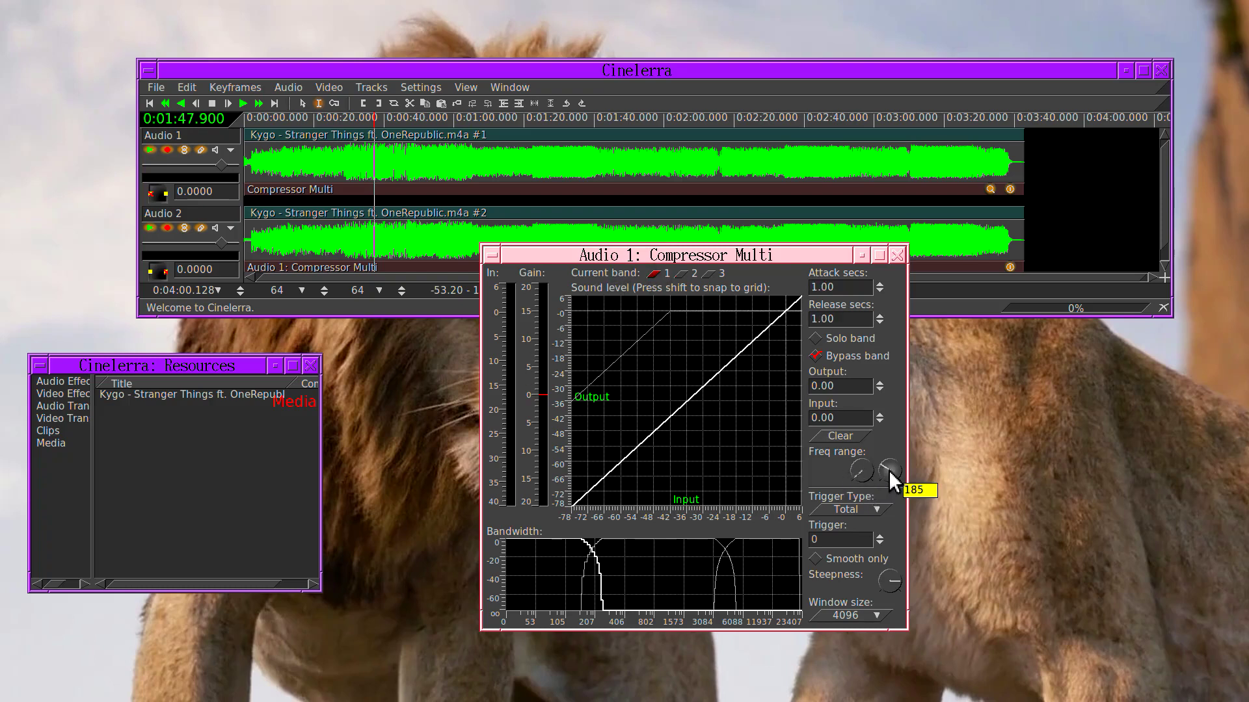
pyautogui.moveTo(892, 473); pyautogui.dragTo(866, 462)
pyautogui.click(688, 272)
pyautogui.press('3')
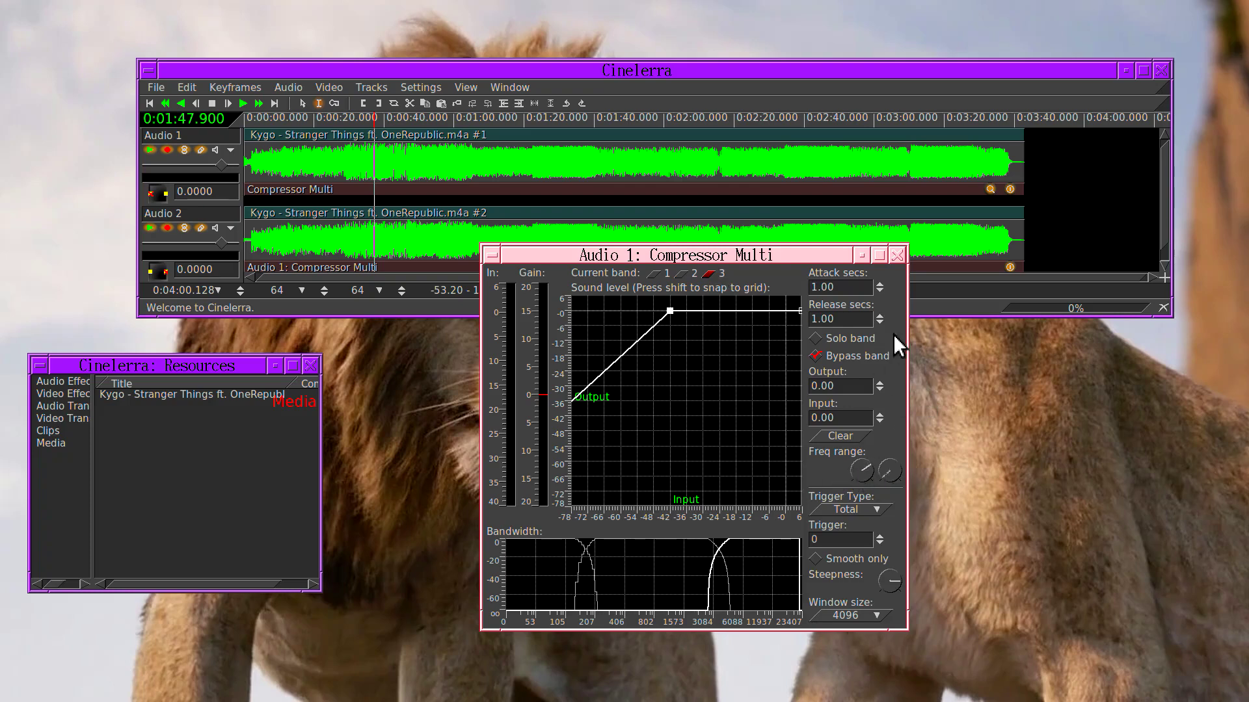
# Make band 2 current and play the audio from the cursor position to watch its level meters
pyautogui.click(682, 274)
pyautogui.click(377, 118)
pyautogui.click(243, 103)
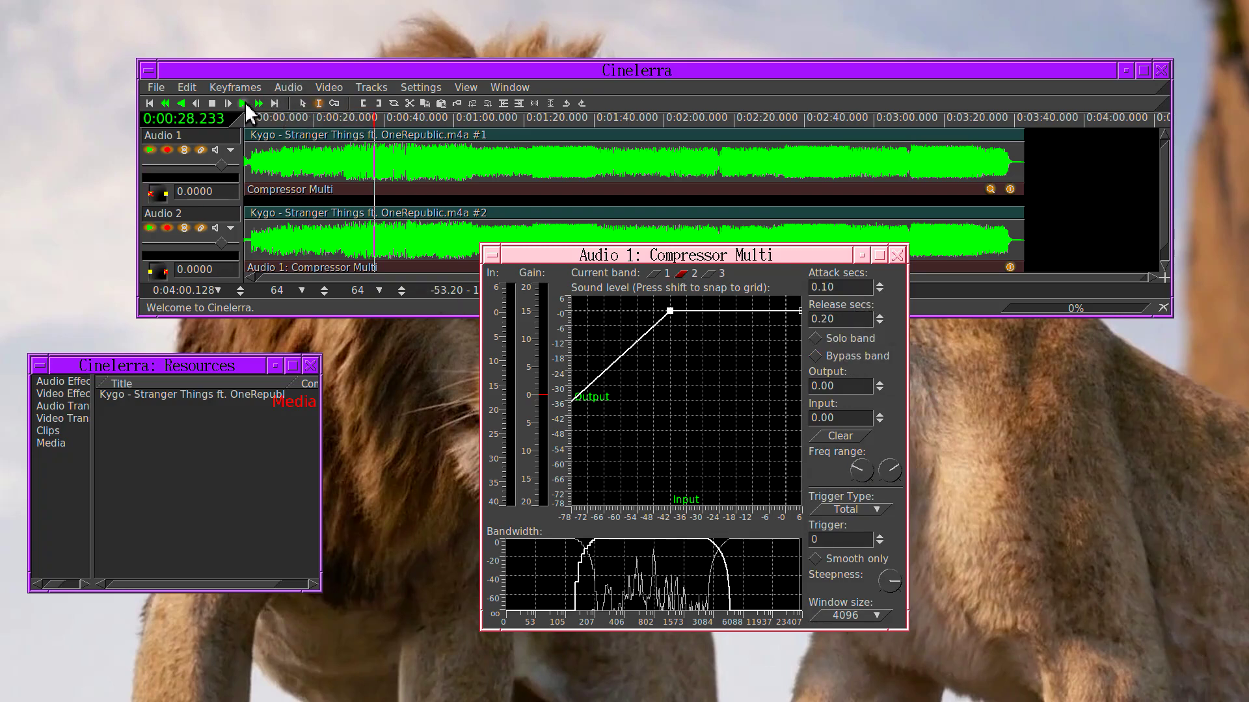
pyautogui.click(901, 383)
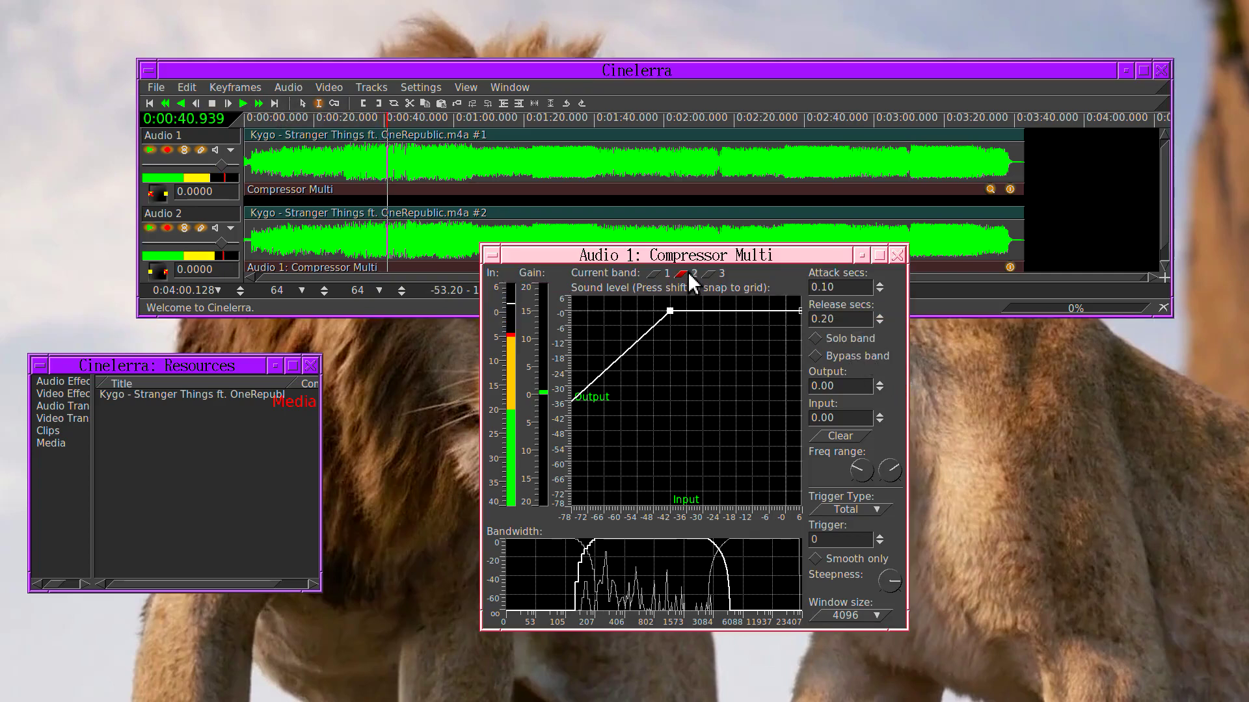
# Try soloing band 2 and then bypassing it while the audio plays
pyautogui.click(823, 338)
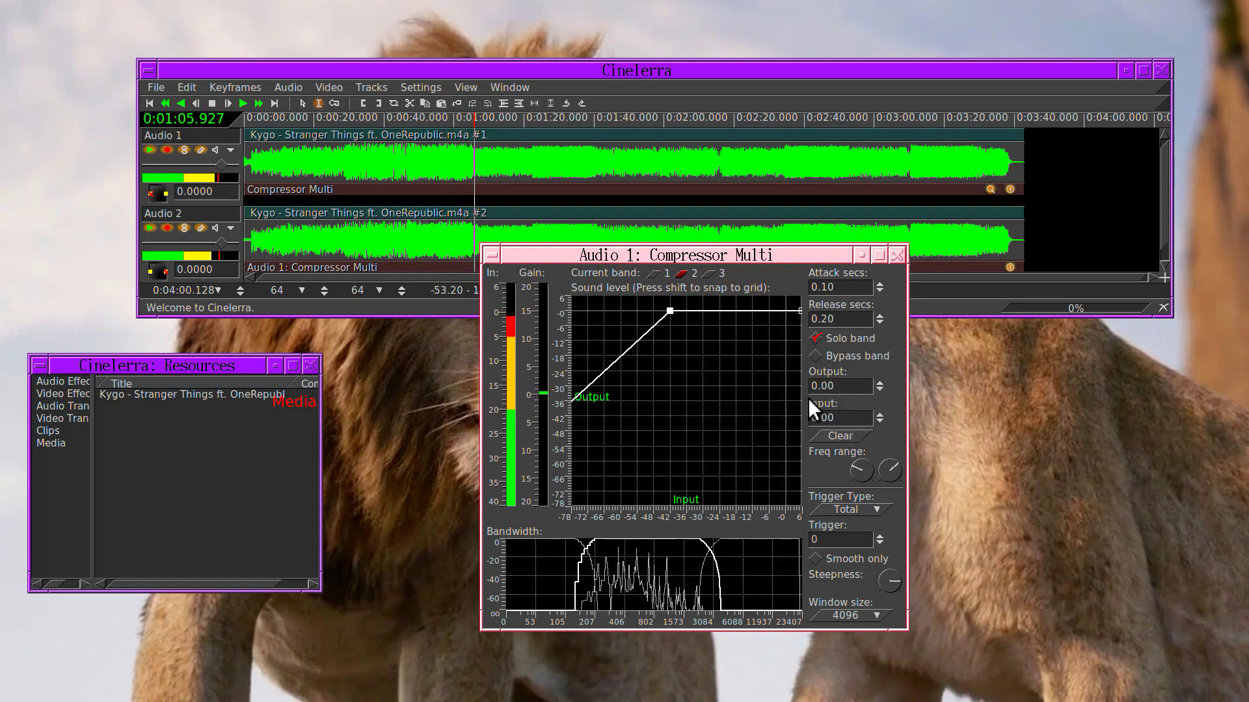
pyautogui.click(842, 387)
pyautogui.click(839, 338)
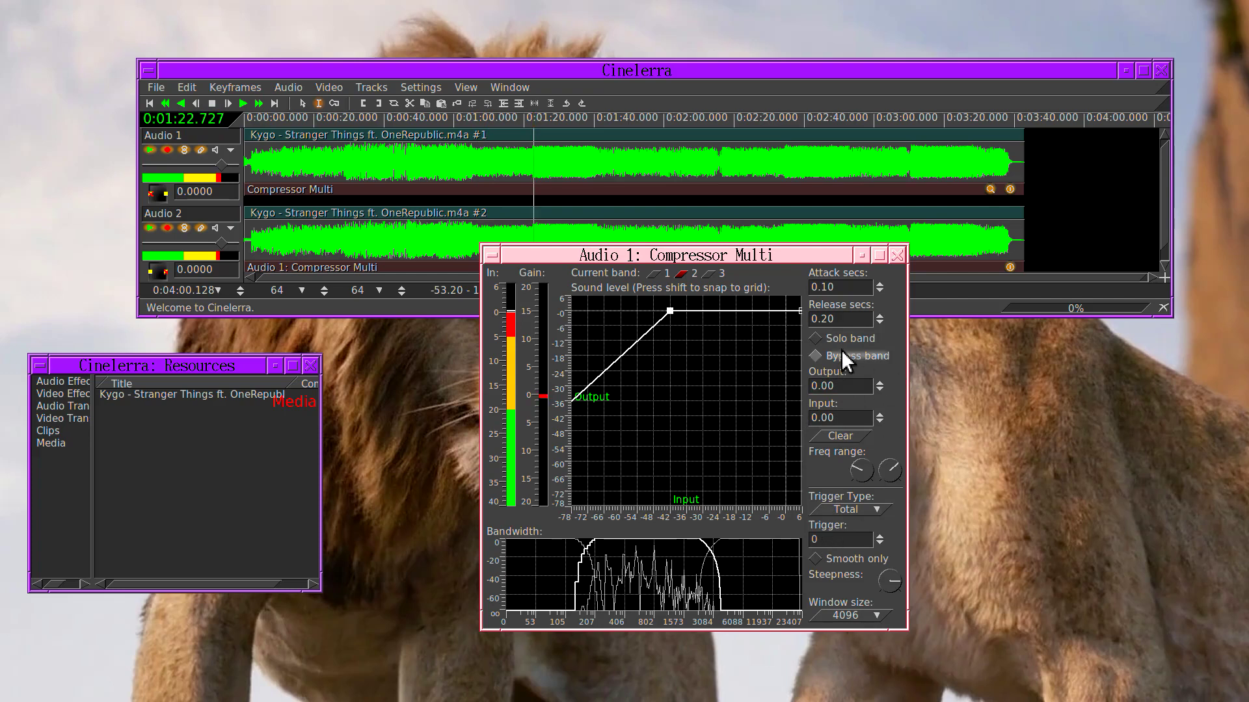
pyautogui.click(842, 354)
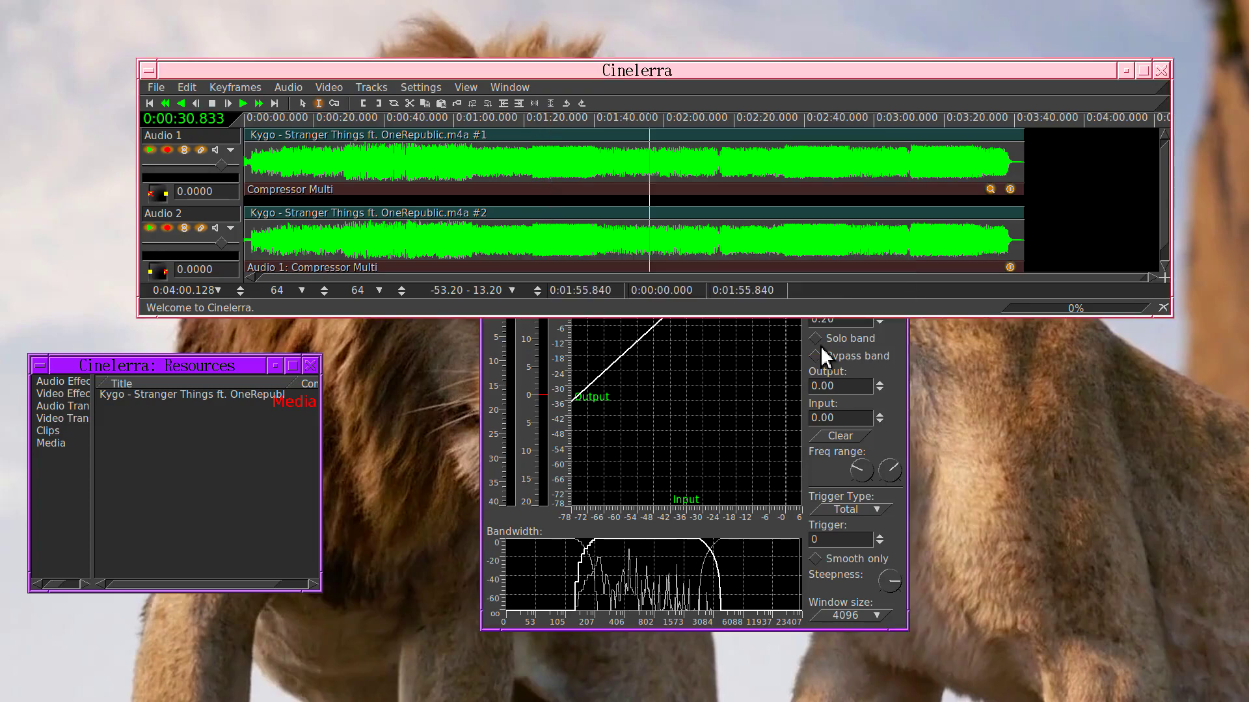
# Solo band 2 and adjust its lower and upper frequency limits while the audio plays
pyautogui.click(821, 346)
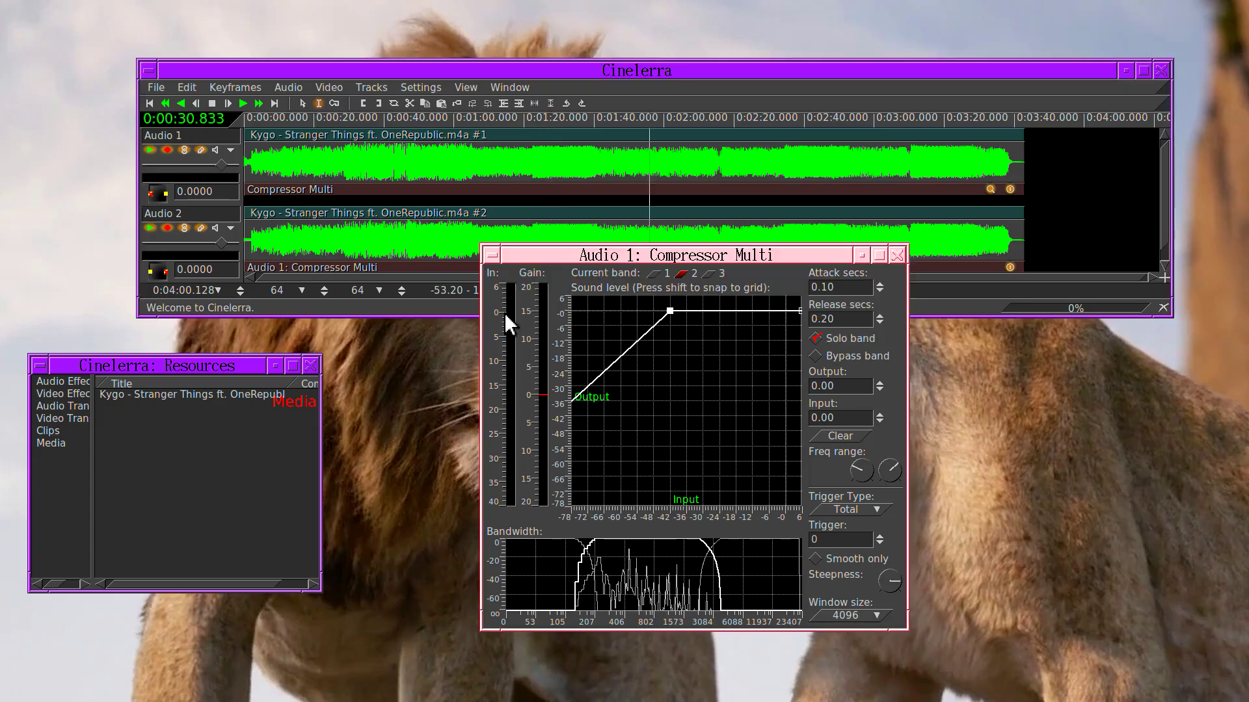
pyautogui.click(241, 103)
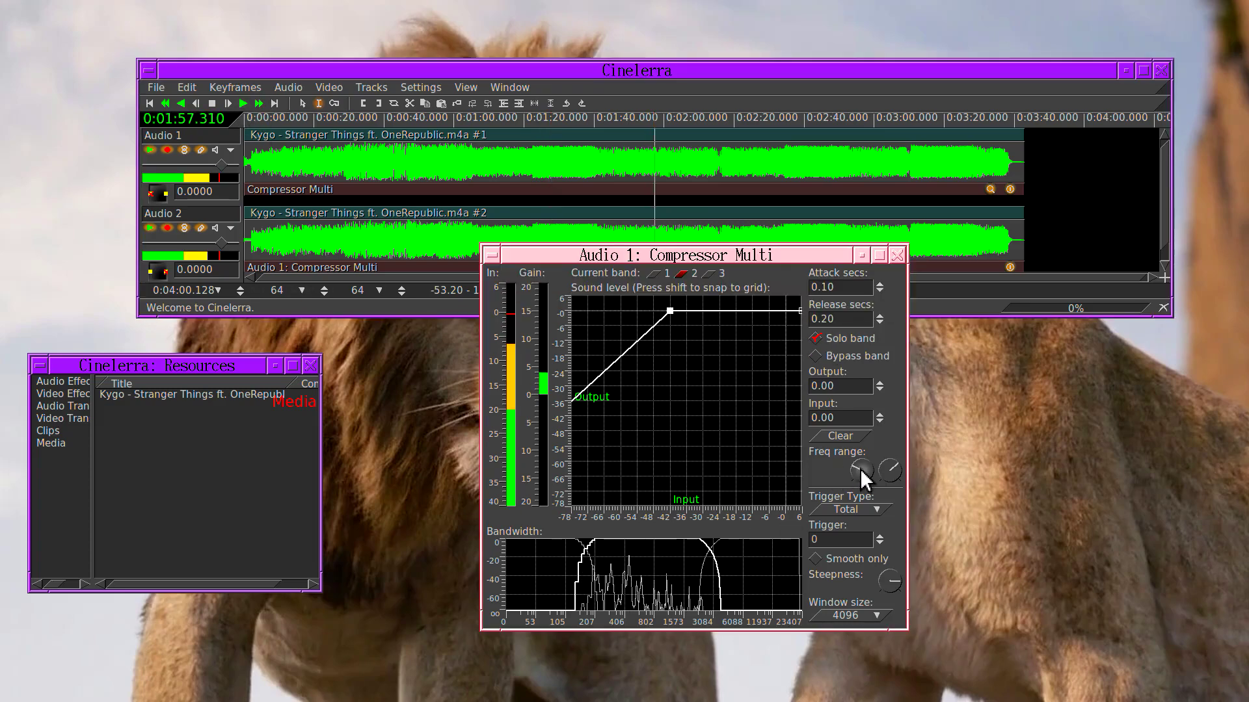
pyautogui.scroll(5, 860, 470)
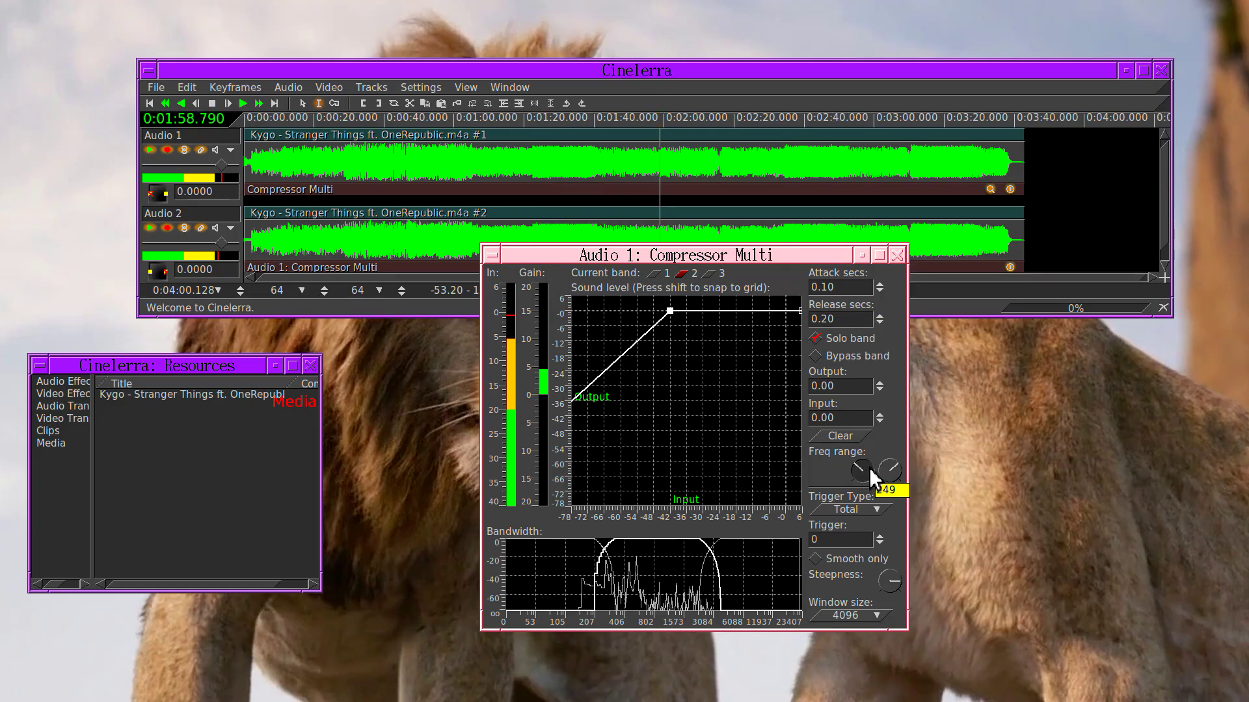
pyautogui.scroll(3, 881, 468)
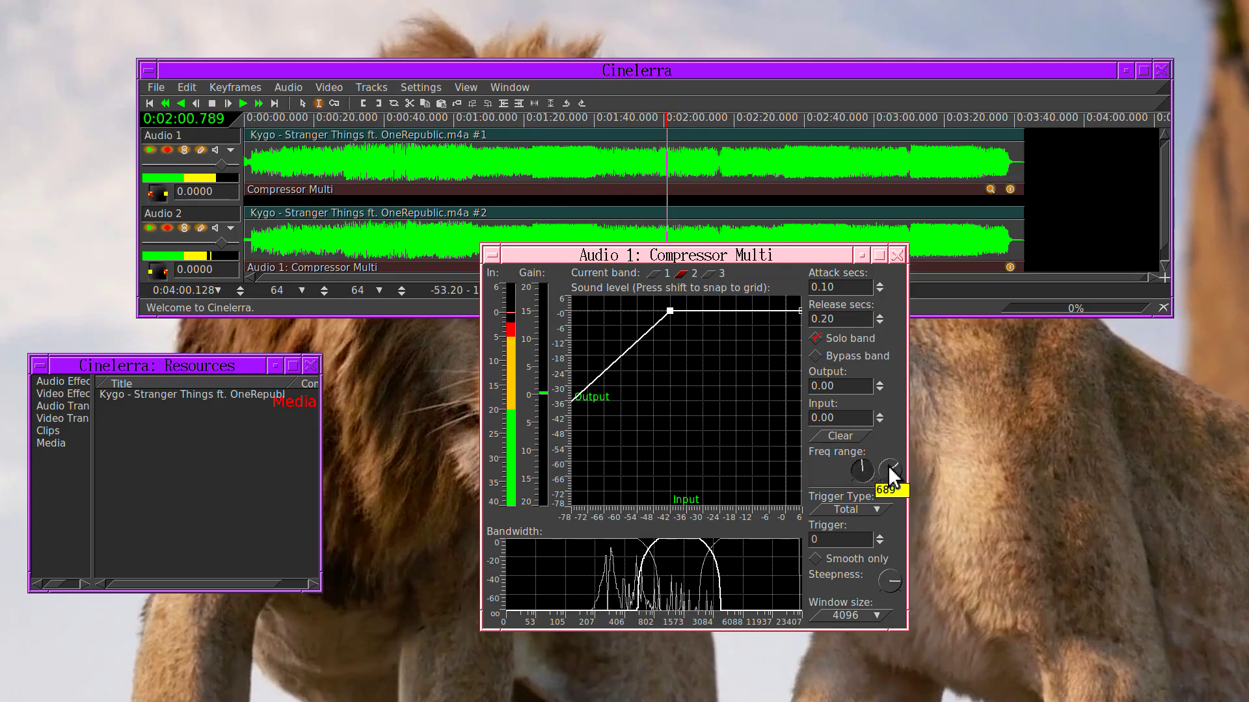
pyautogui.moveTo(891, 474)
pyautogui.mouseDown()
pyautogui.moveTo(865, 474)
pyautogui.moveTo(902, 475)
pyautogui.mouseUp()
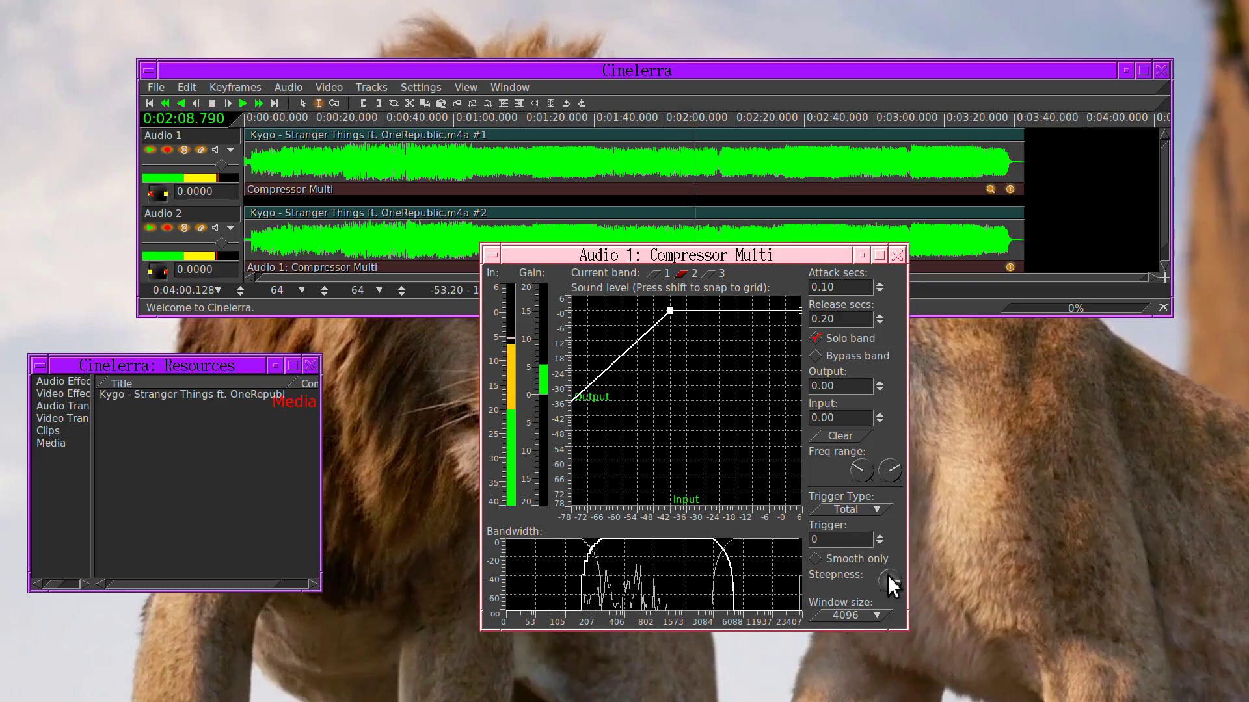
# Set the steepness to about 0.85 and the window size to 65536
pyautogui.moveTo(892, 587)
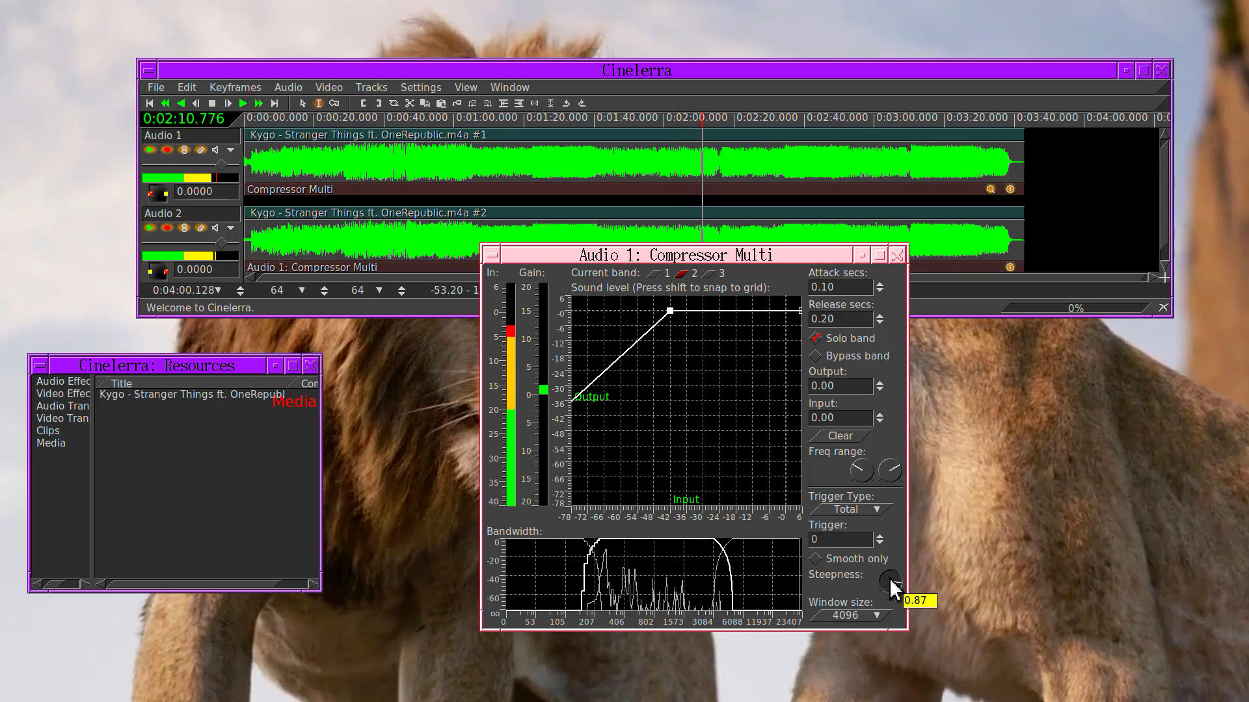
pyautogui.moveTo(892, 587)
pyautogui.mouseDown()
pyautogui.moveTo(911, 586)
pyautogui.moveTo(833, 575)
pyautogui.moveTo(755, 586)
pyautogui.moveTo(802, 574)
pyautogui.moveTo(889, 584)
pyautogui.mouseUp()
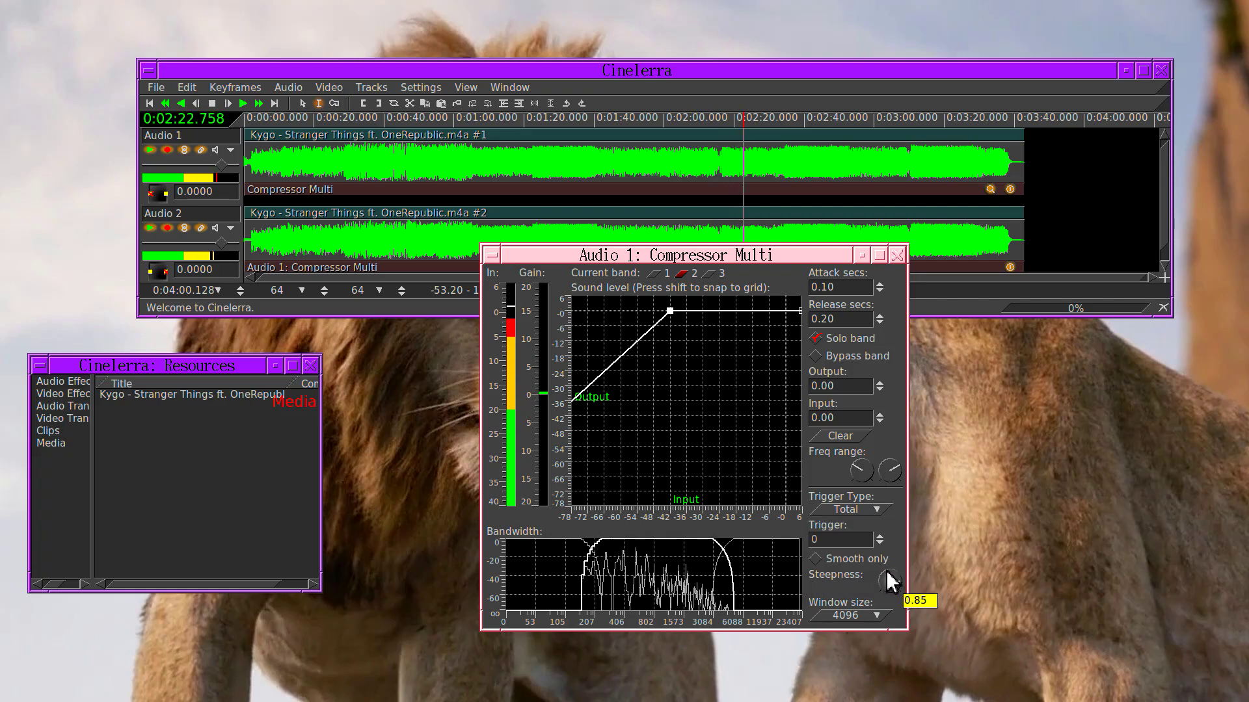
pyautogui.click(872, 616)
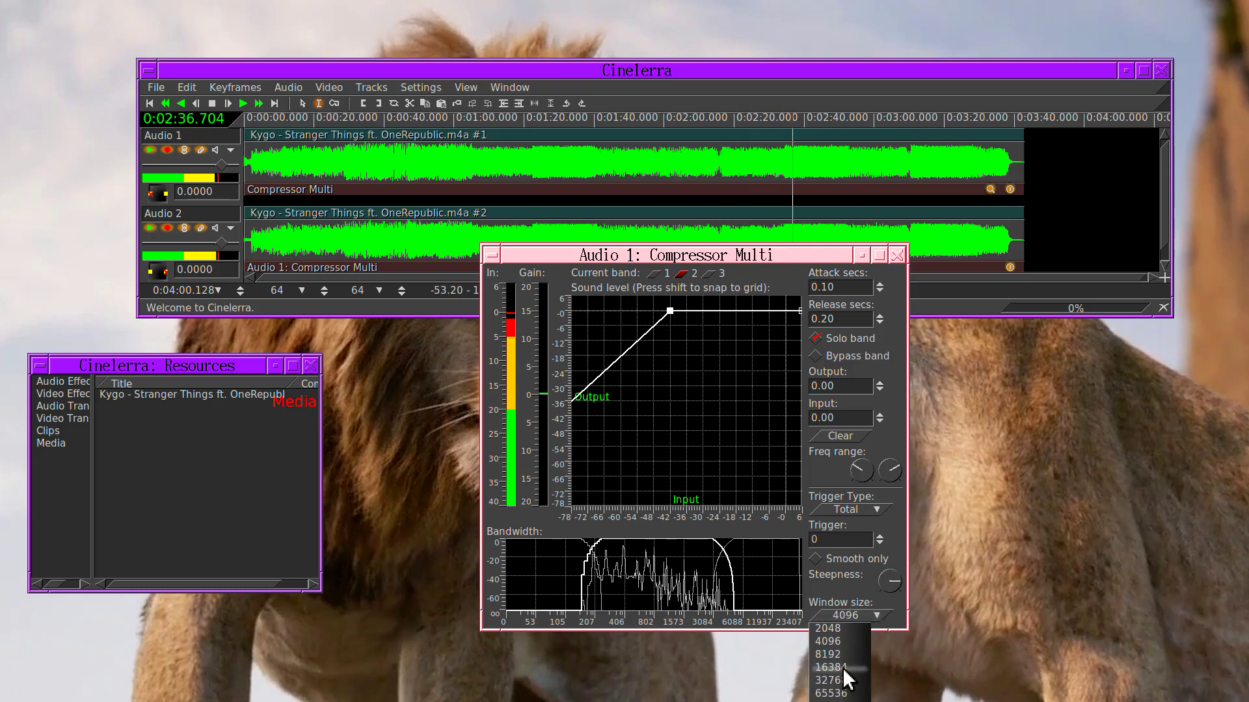
pyautogui.click(836, 691)
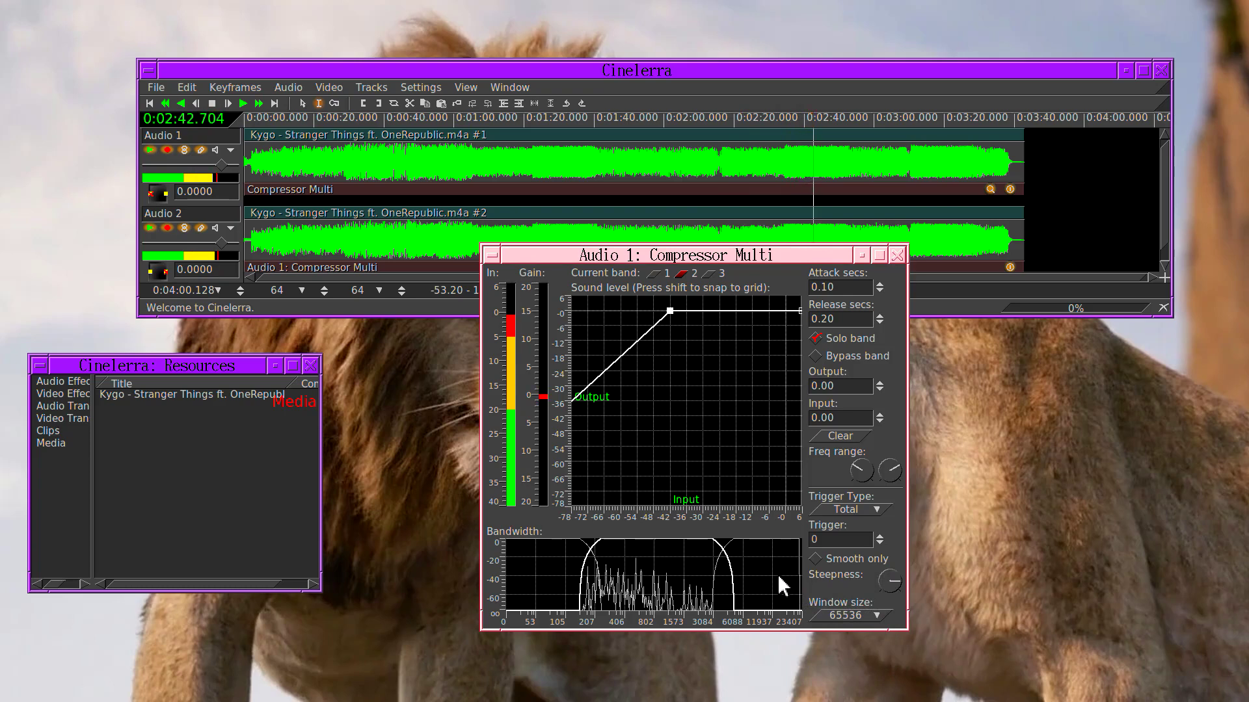
# Set the Compressor Multi window size to 4096 and stop the playback
pyautogui.click(845, 615)
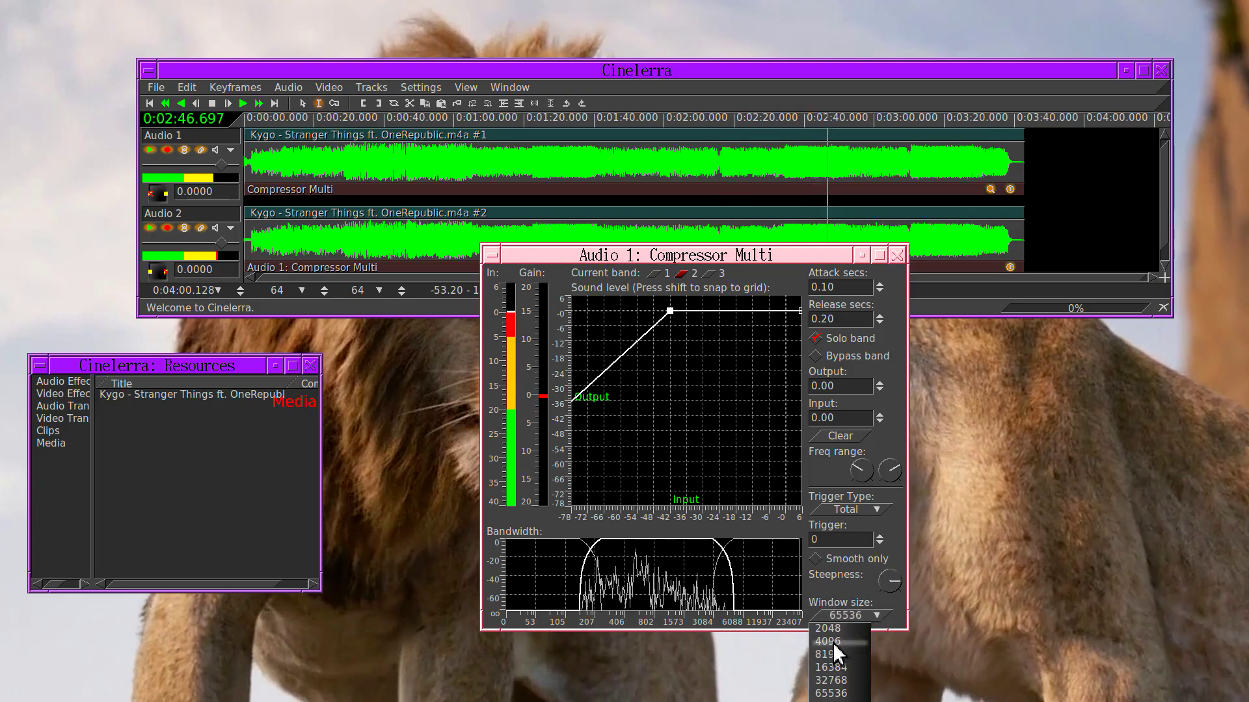
pyautogui.click(833, 642)
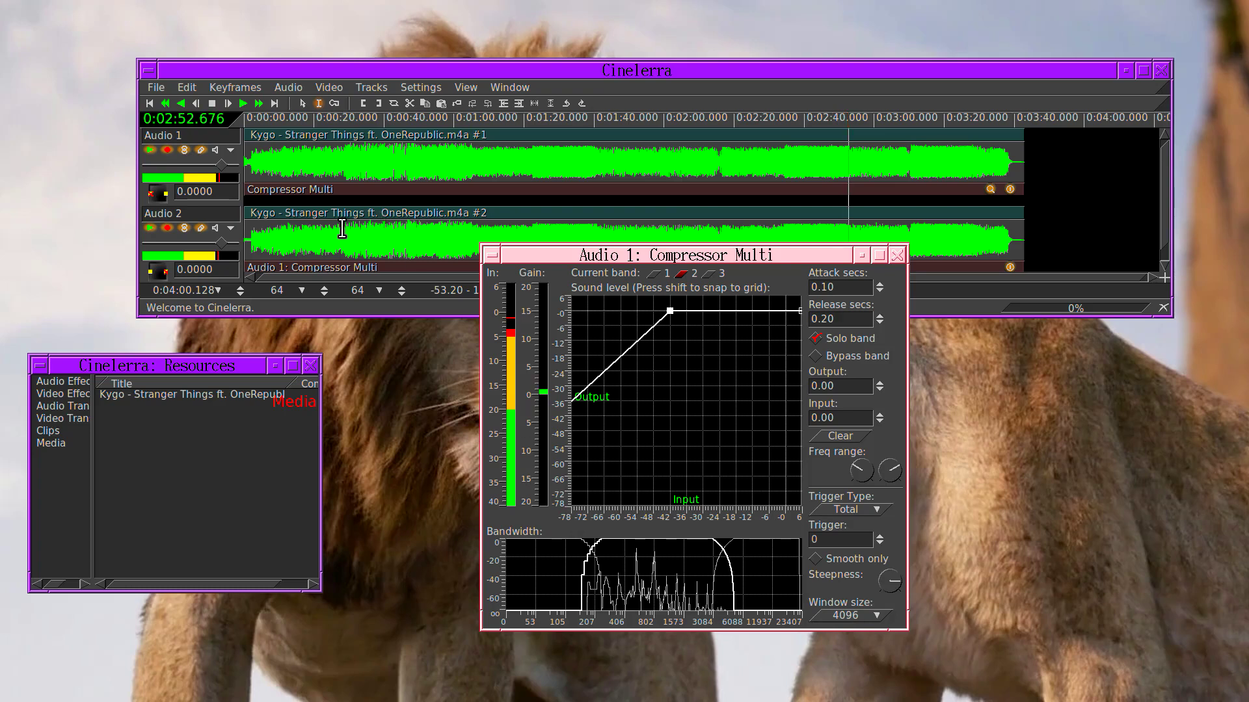
pyautogui.click(211, 103)
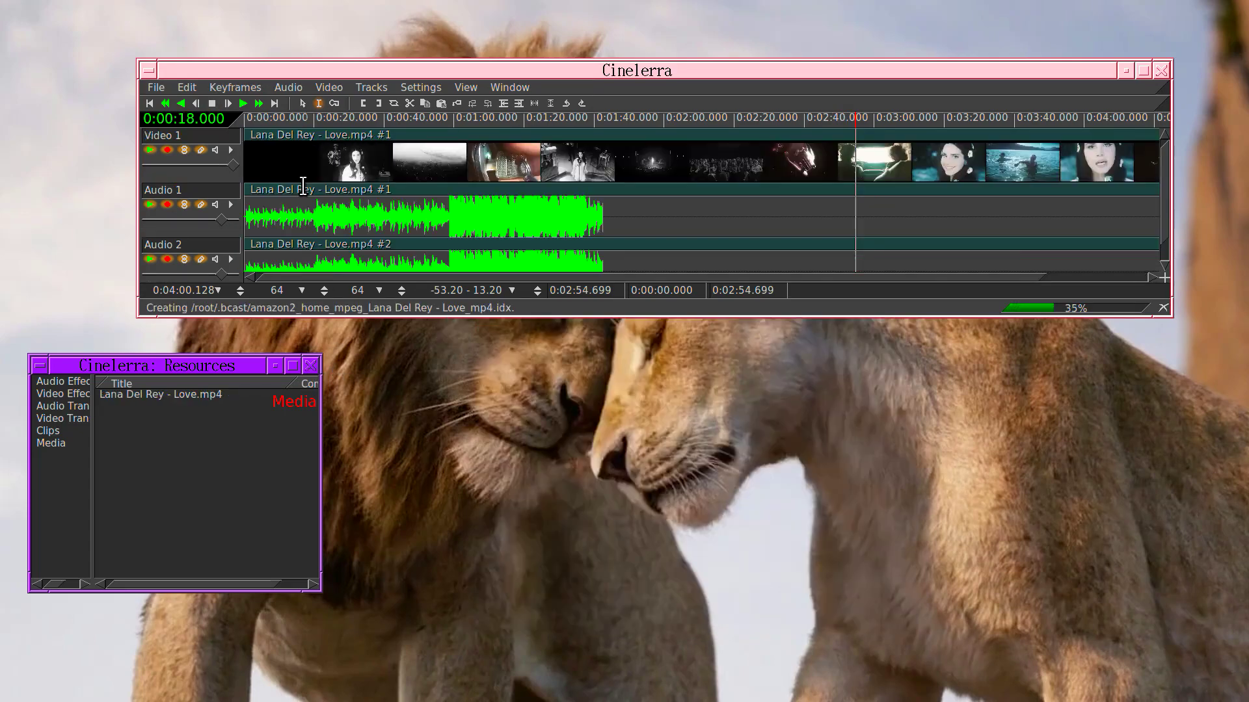
# Delete the Video 1 track and return the playback position to the start of the timeline
pyautogui.rightClick(285, 151)
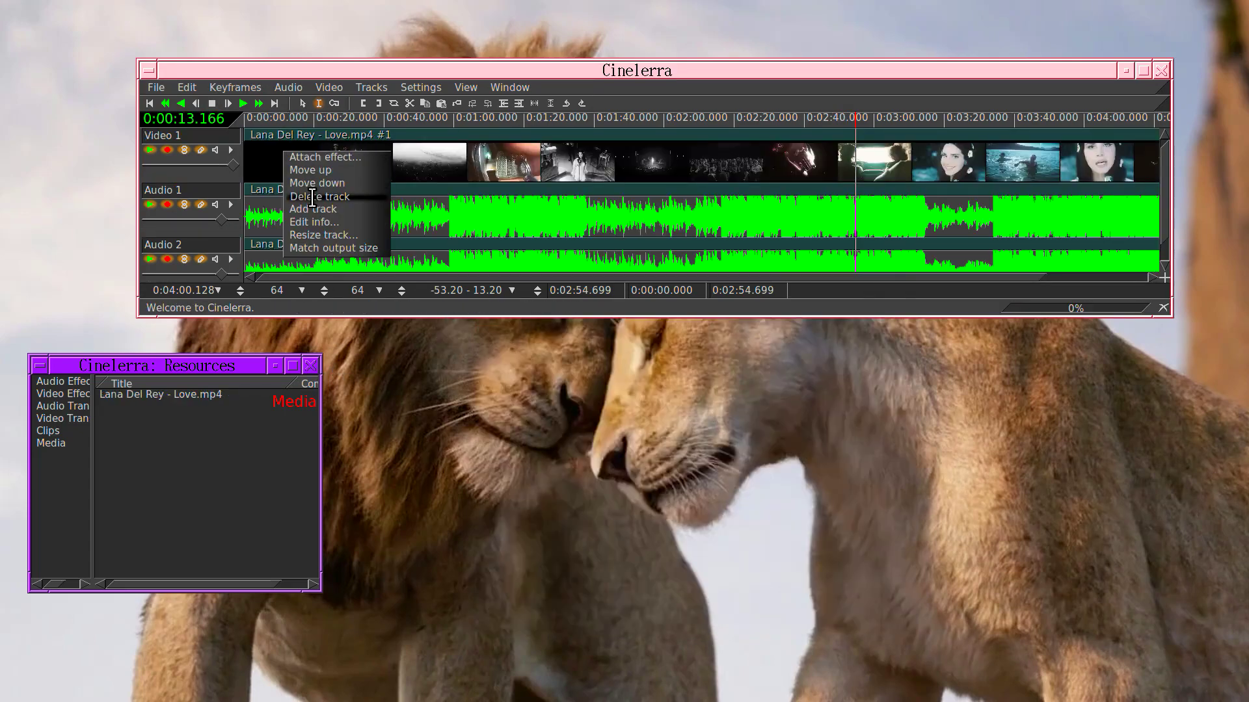
pyautogui.click(313, 197)
pyautogui.click(149, 104)
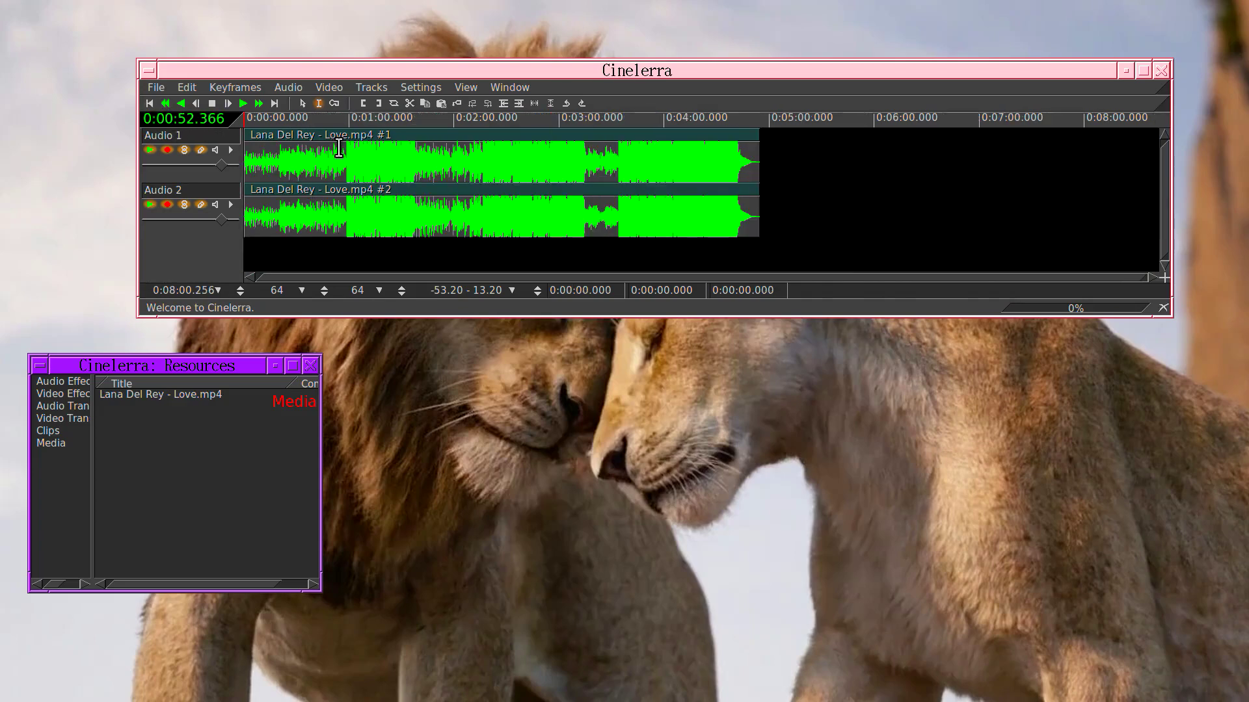
# Attach the Compressor Multi effect to the audio tracks with sharing and open its controls
pyautogui.click(287, 84)
pyautogui.click(298, 165)
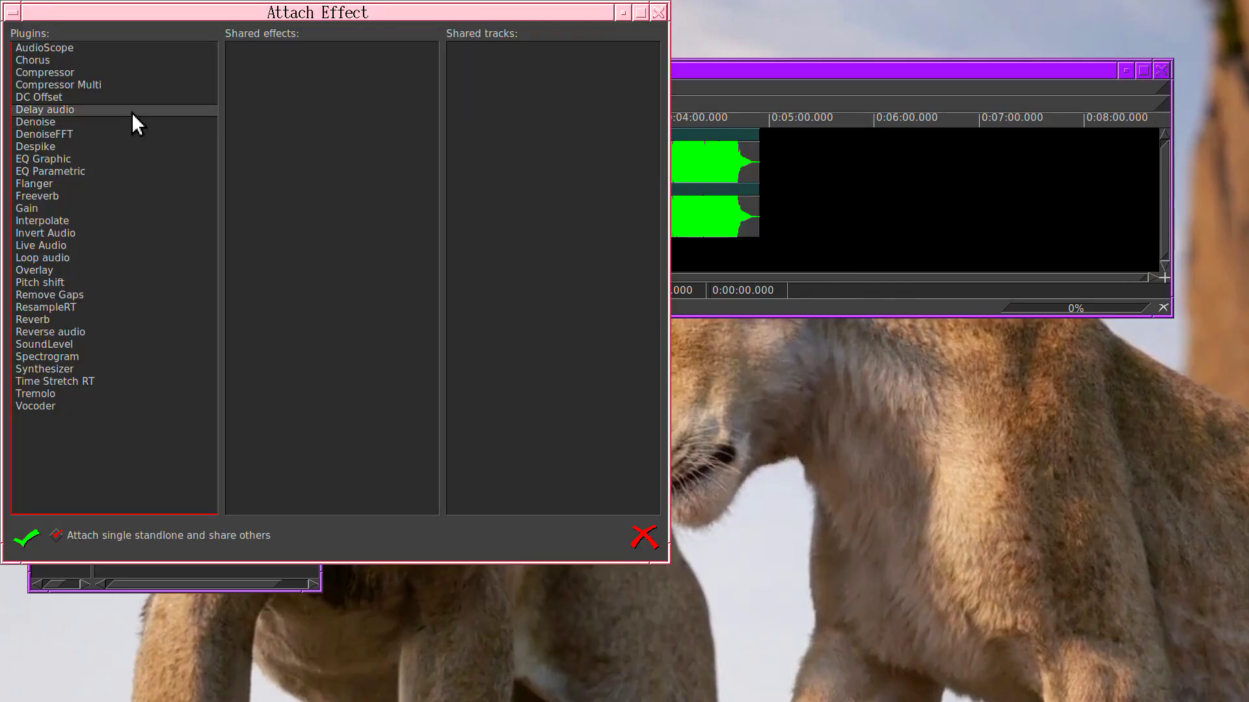
pyautogui.doubleClick(131, 88)
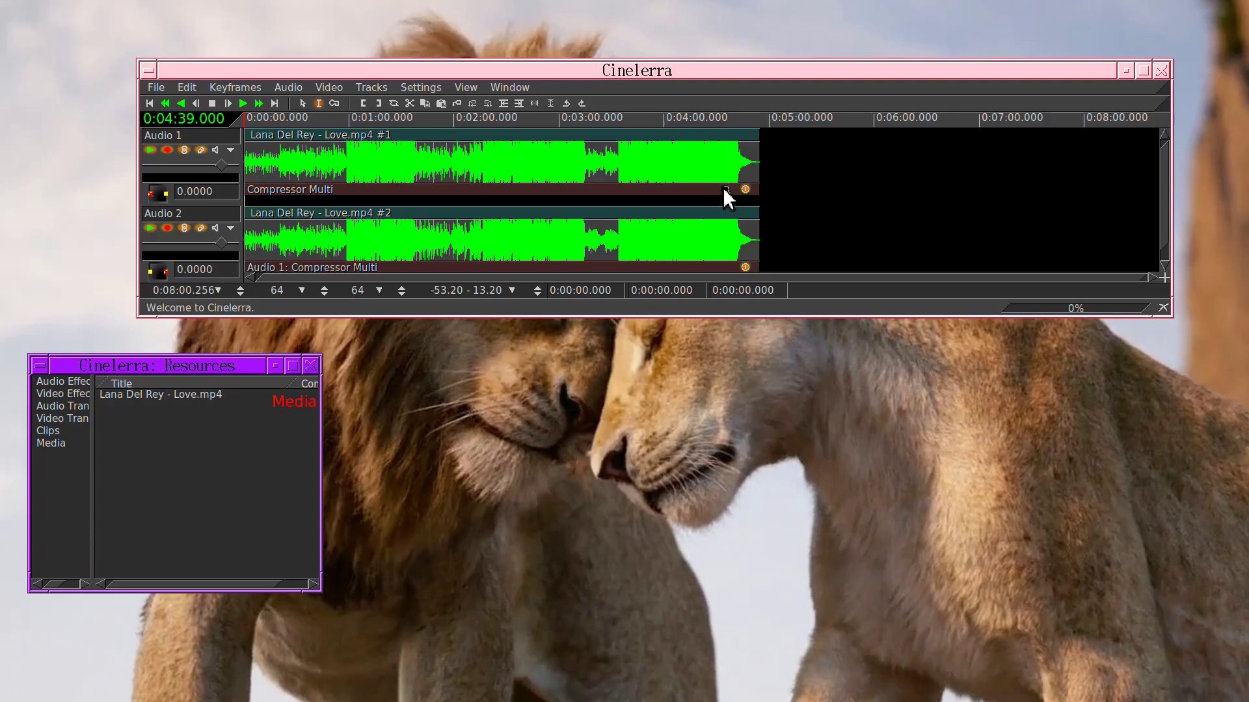
pyautogui.click(725, 189)
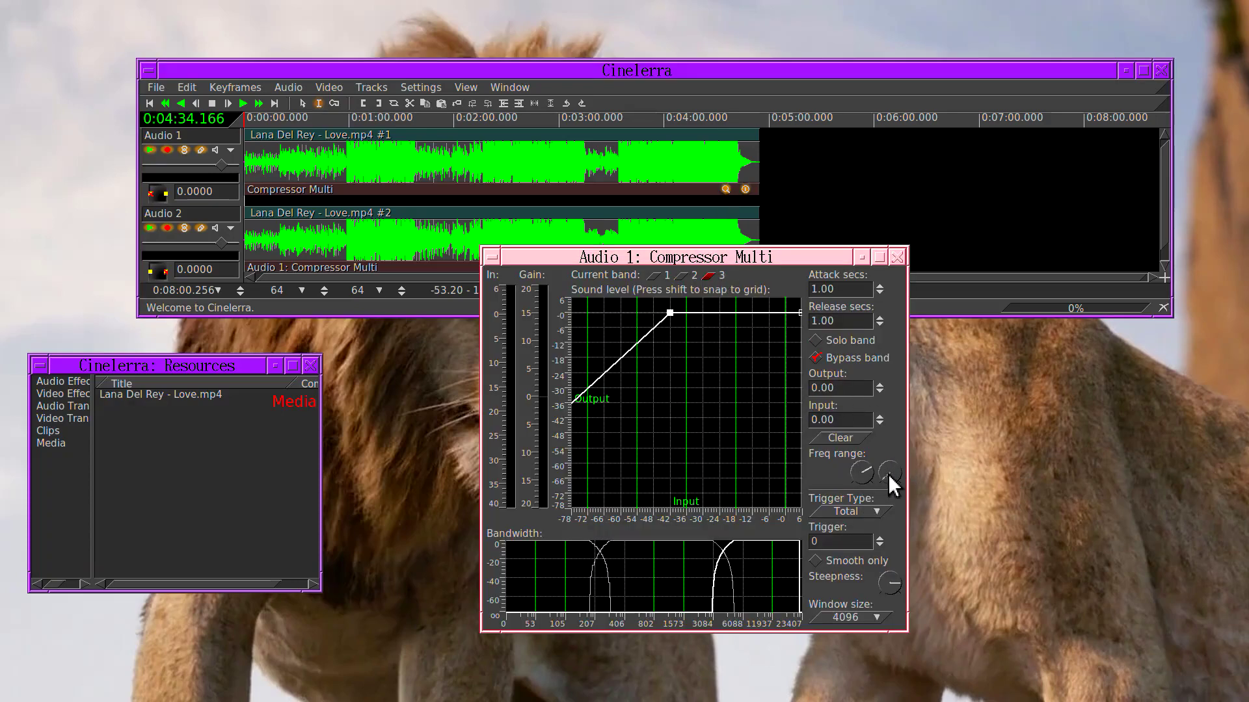
# Extend band 2 over the full frequency range and clear its sound level graph
pyautogui.moveTo(870, 474); pyautogui.dragTo(948, 473)
pyautogui.click(682, 276)
pyautogui.moveTo(865, 474); pyautogui.dragTo(686, 474)
pyautogui.rightClick(677, 395)
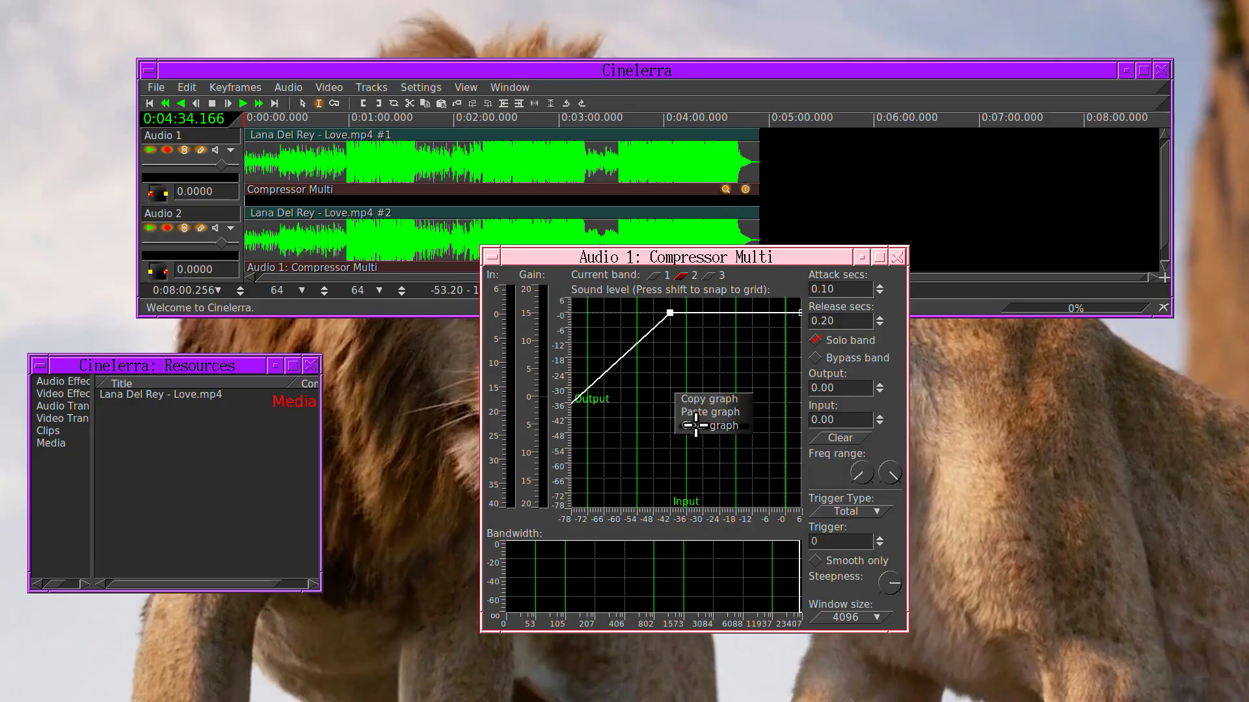
pyautogui.click(695, 426)
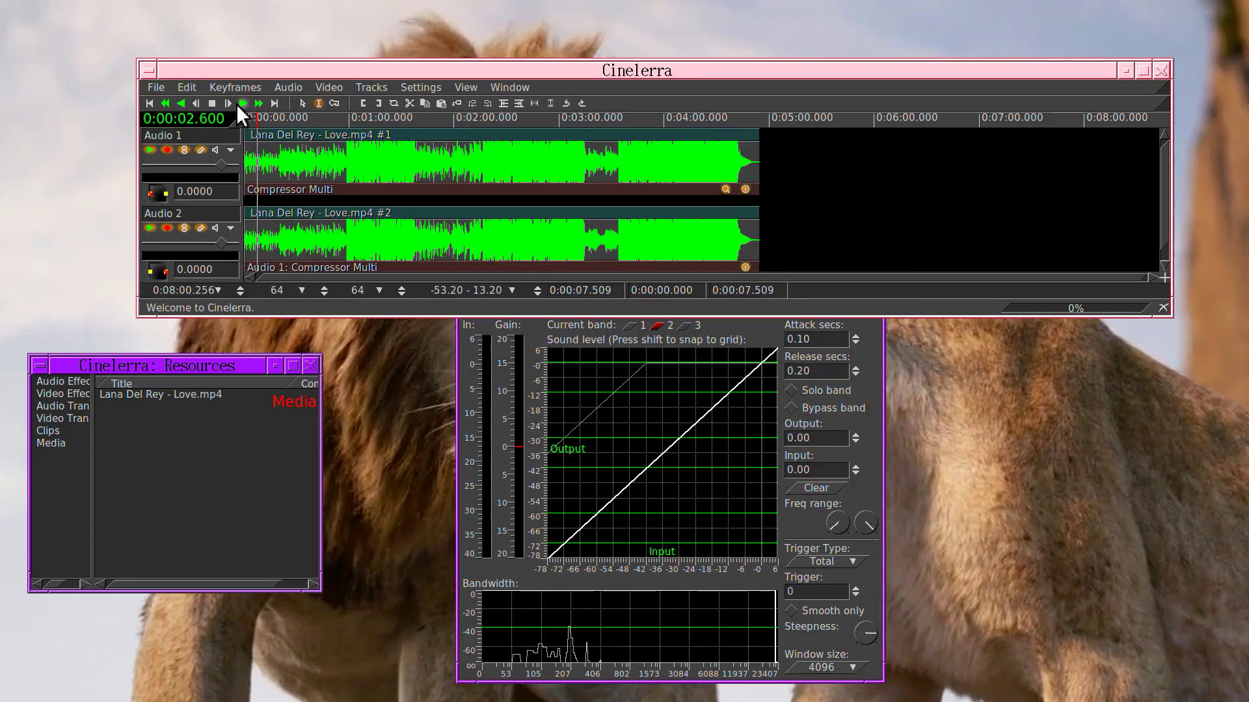
# Play the song's opening to examine its frequency spectrum in the bandwidth graph, and stop the playback
pyautogui.click(241, 104)
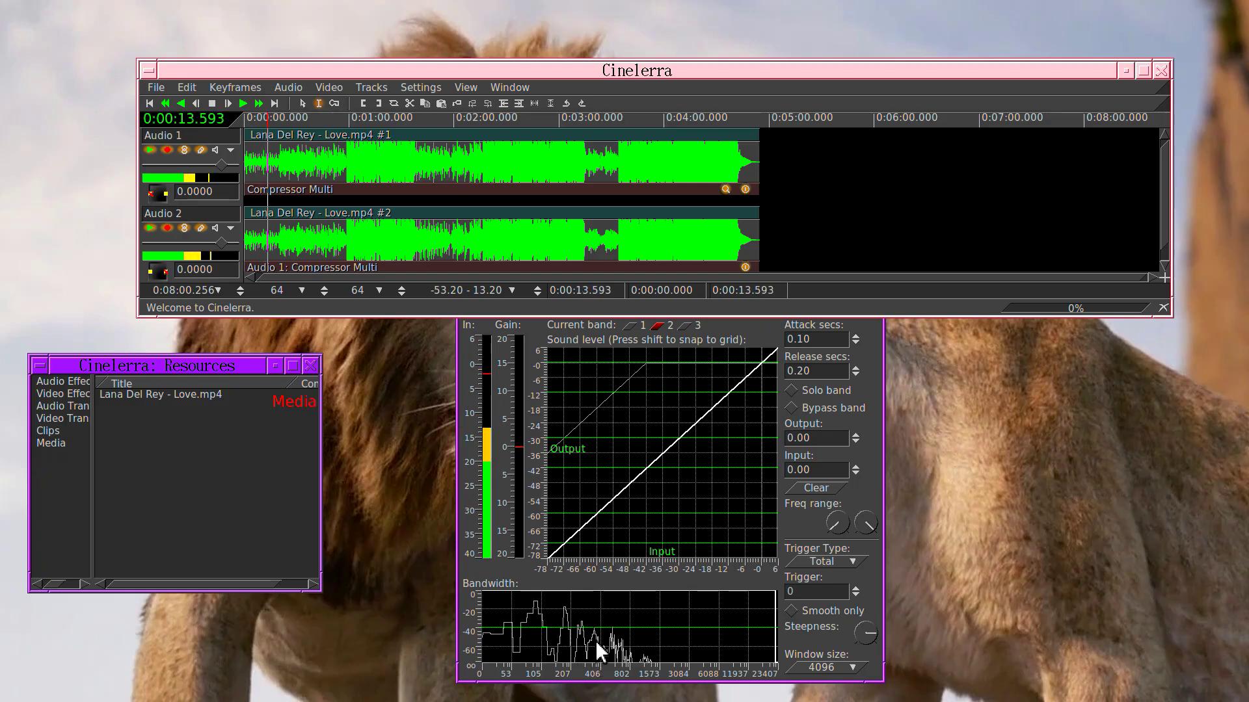
pyautogui.click(607, 583)
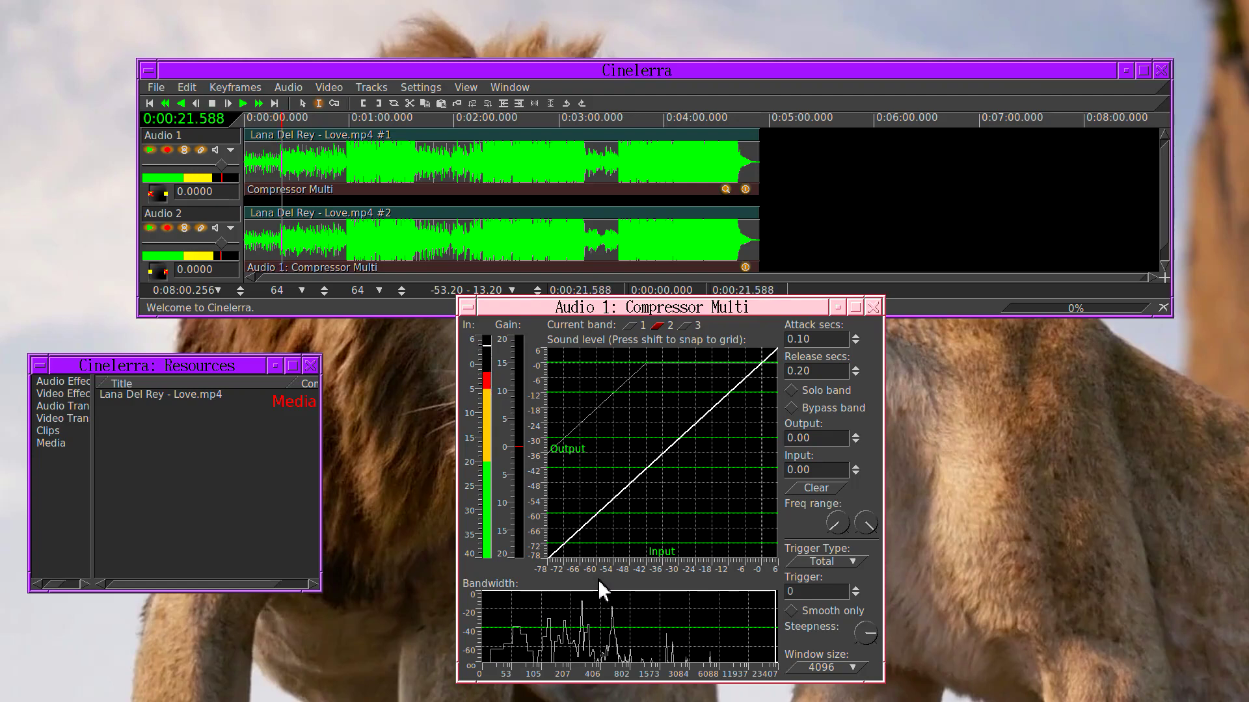
pyautogui.click(211, 104)
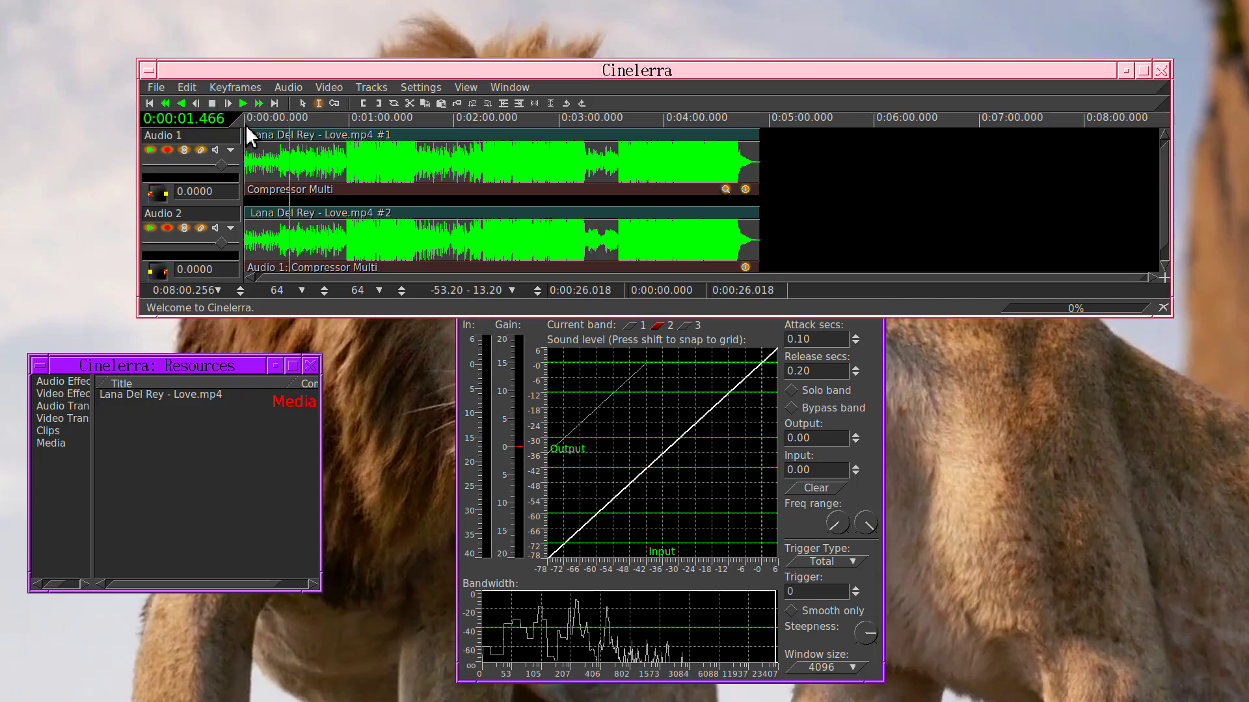
# Solo band 2 and raise its lower frequency limit between the 406 and 802 marks using the song's opening as reference
pyautogui.click(839, 391)
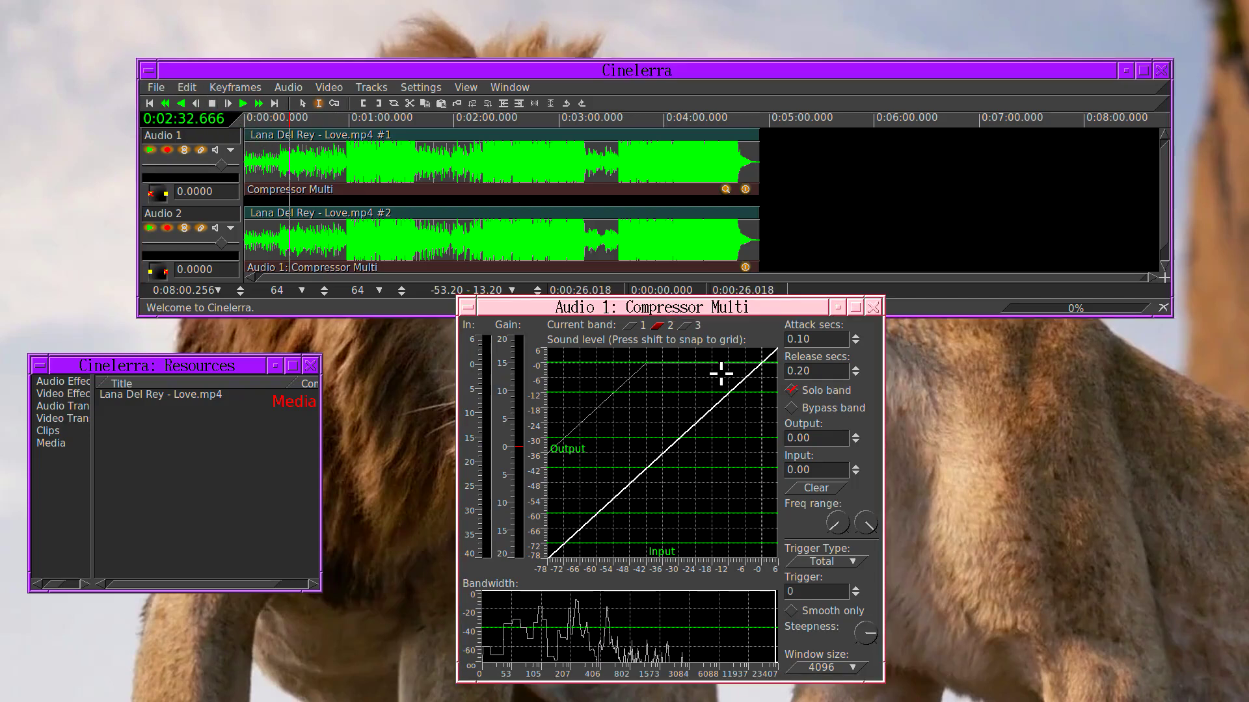
pyautogui.click(252, 195)
pyautogui.moveTo(838, 522); pyautogui.dragTo(895, 505)
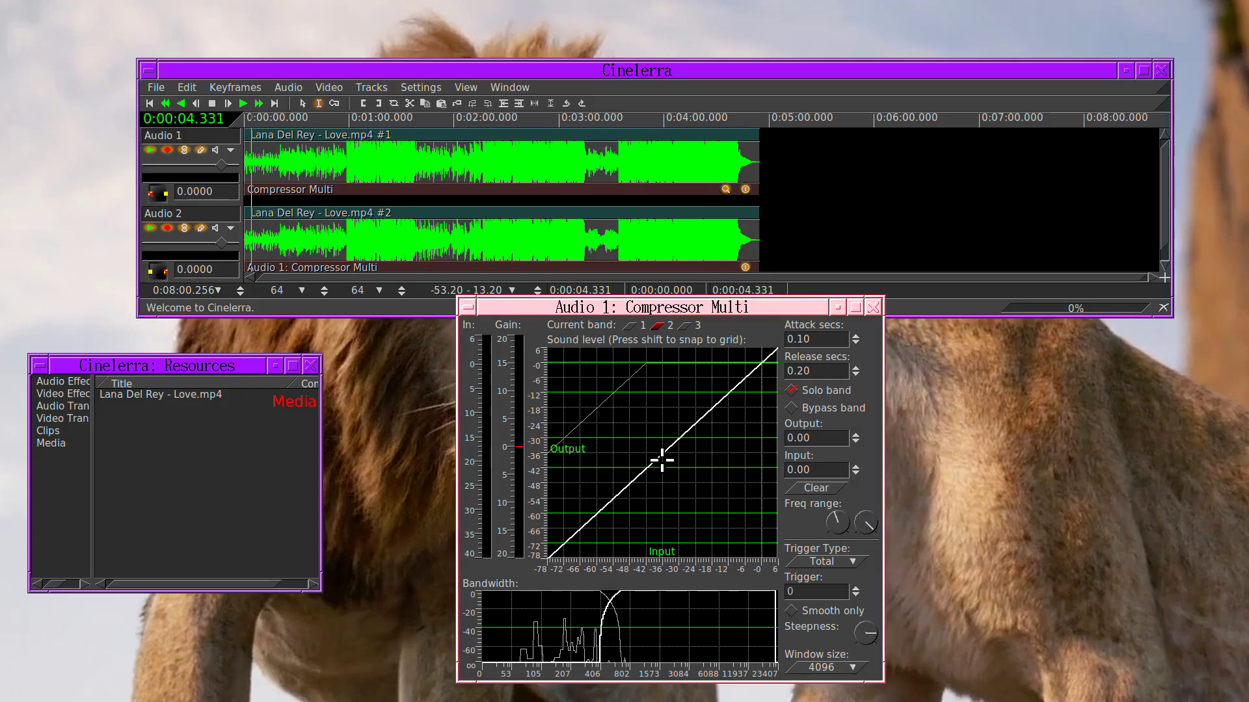
# Shape band 2's graph with points at input -36 and 6, both at output 0, and check band 3's settings
pyautogui.moveTo(664, 456); pyautogui.dragTo(779, 363)
pyautogui.click(688, 325)
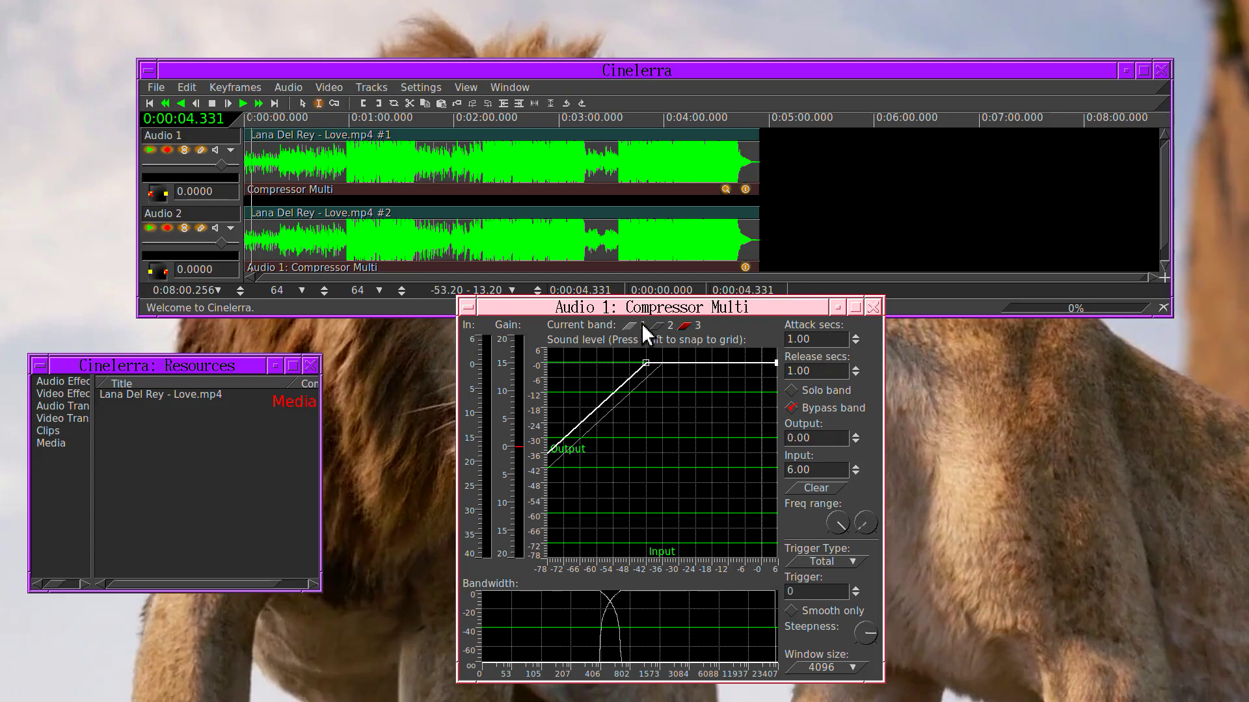
pyautogui.click(664, 324)
# Play the song's opening to examine the input and gain meters of the soloed, compressed band 2
pyautogui.click(459, 200)
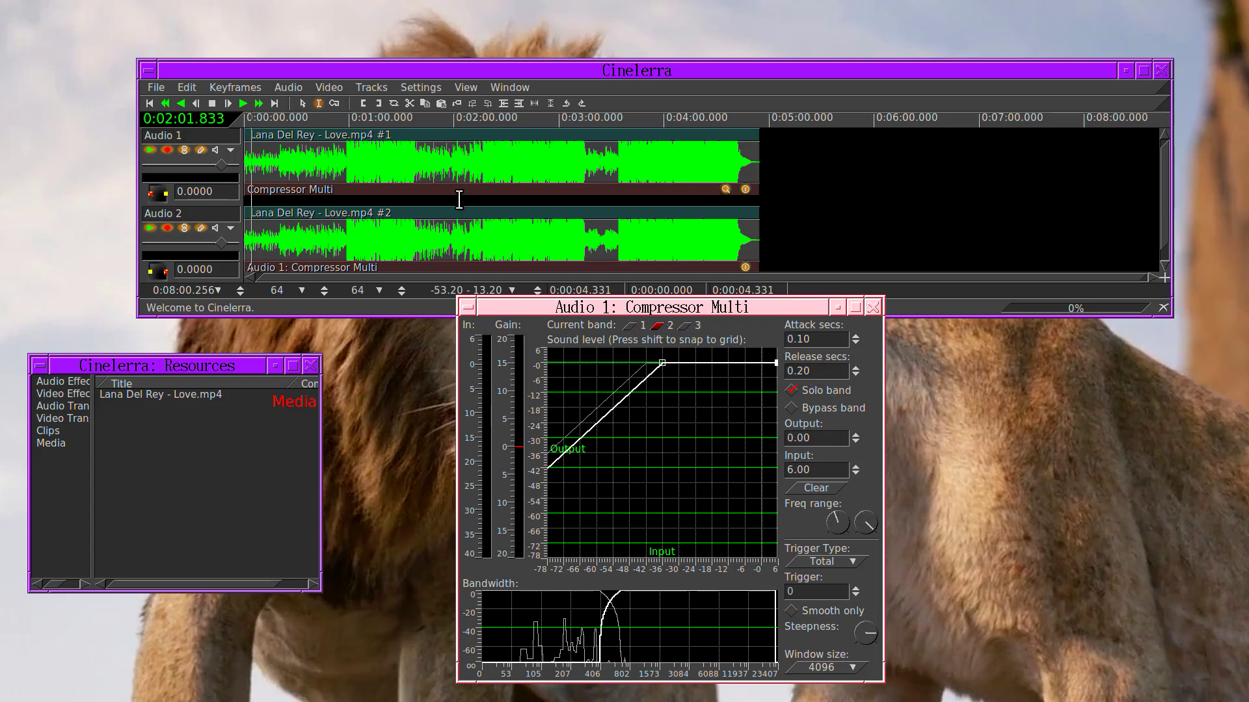
pyautogui.click(163, 103)
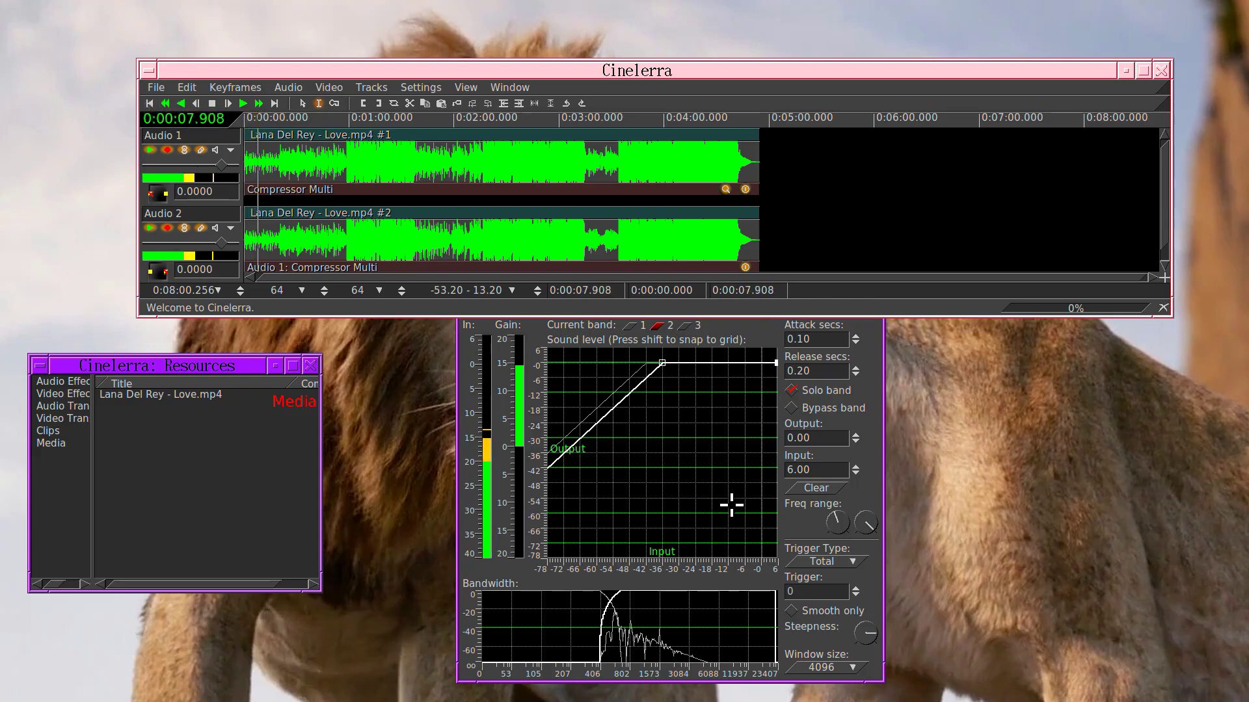
pyautogui.click(803, 450)
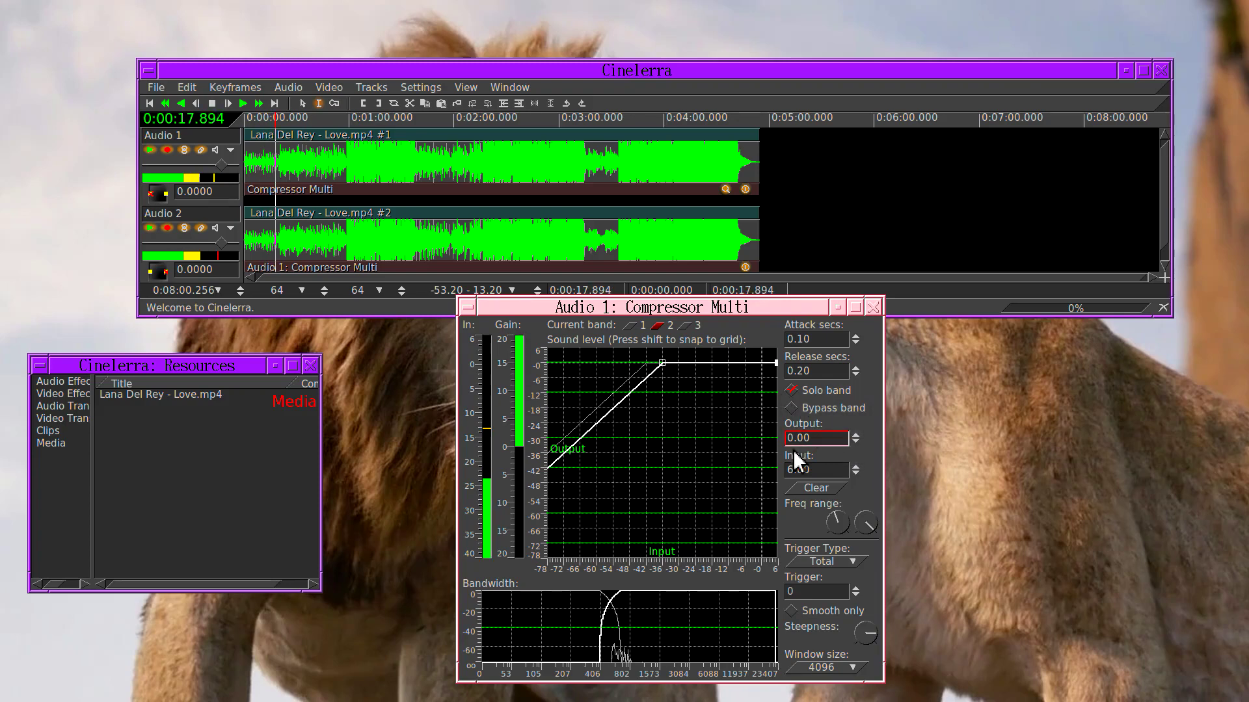
# Try raising band 2's lower frequency limit to 880 while playing a section of the song after the one-minute mark
pyautogui.moveTo(839, 524); pyautogui.dragTo(843, 513)
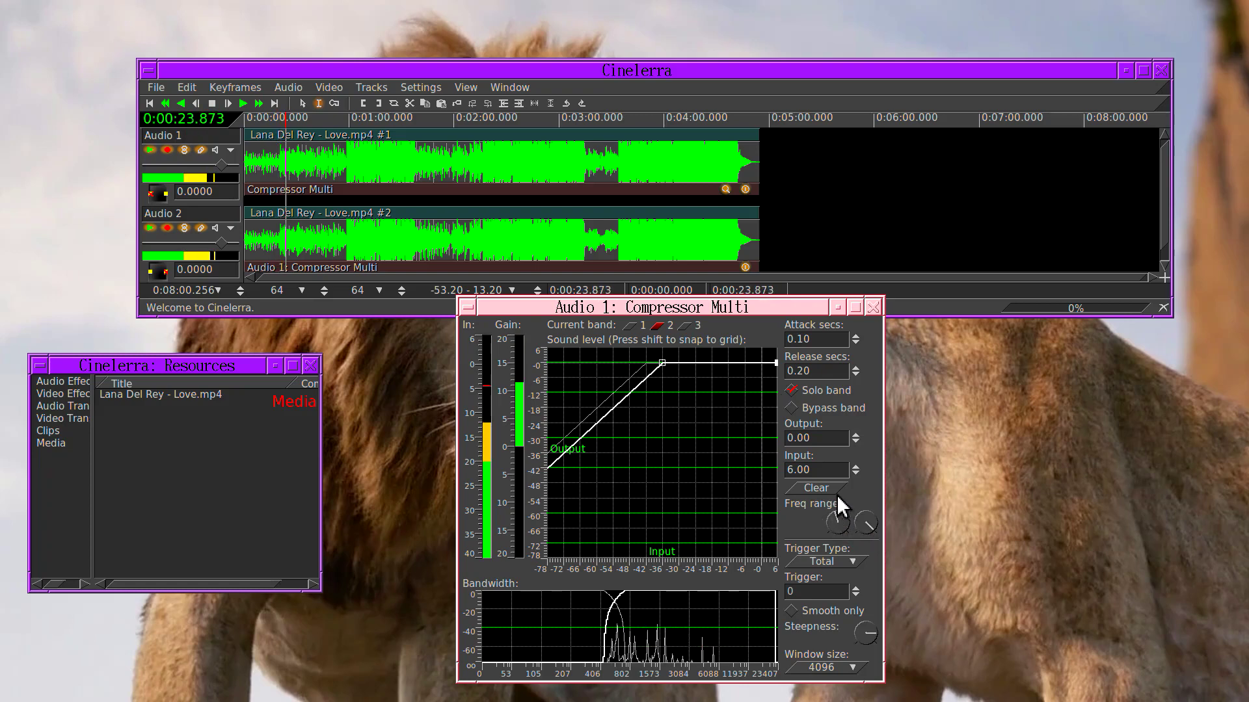
pyautogui.click(380, 119)
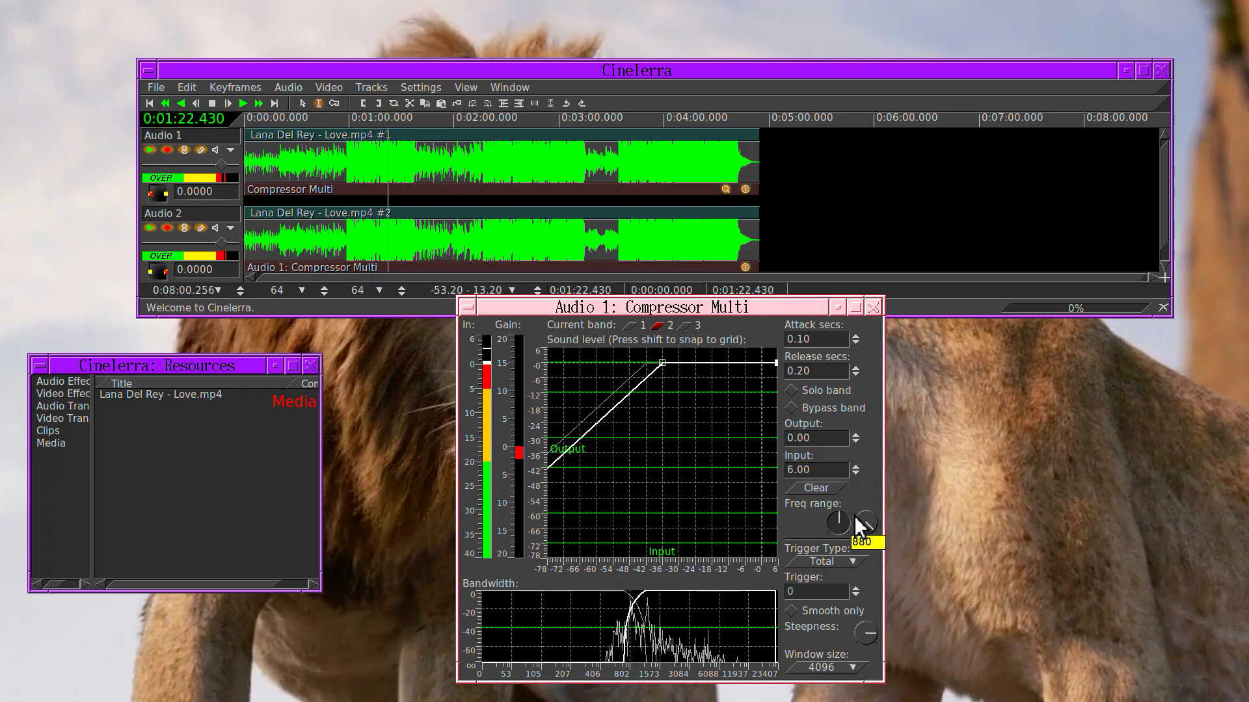
pyautogui.moveTo(858, 524); pyautogui.dragTo(536, 274)
# Check band 1's settings, make band 2 current again and resume playing the song
pyautogui.click(634, 322)
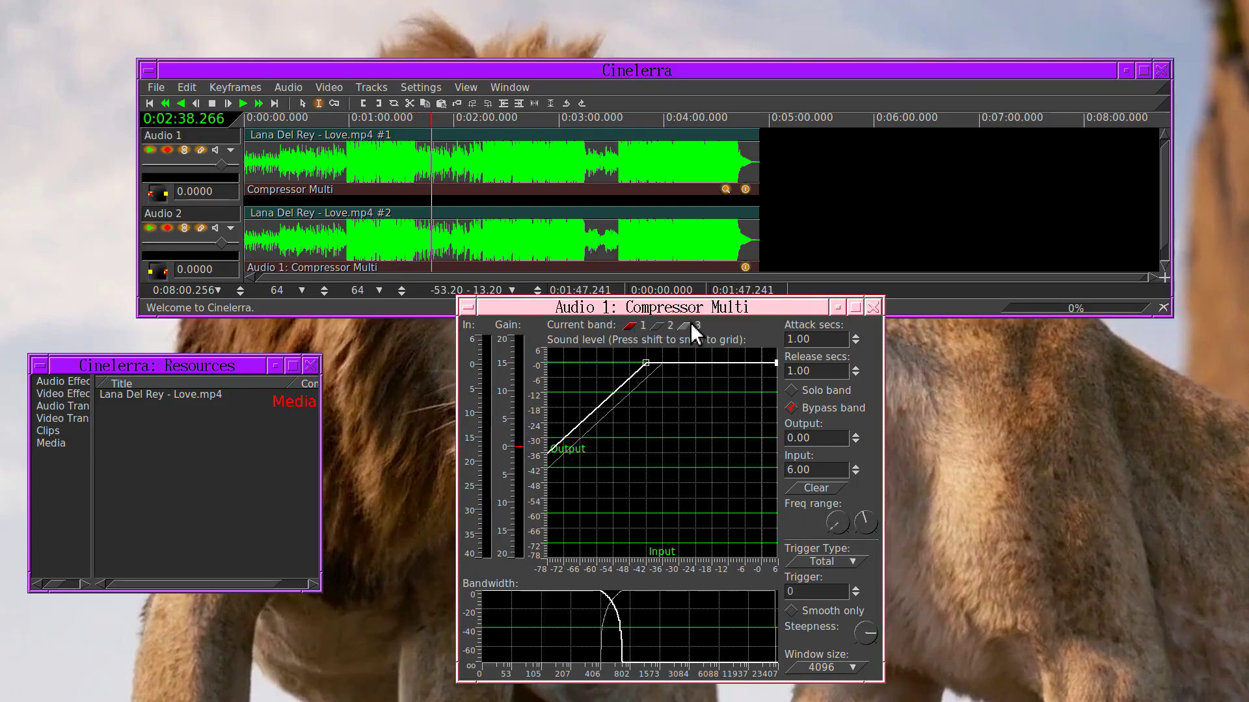
pyautogui.click(657, 324)
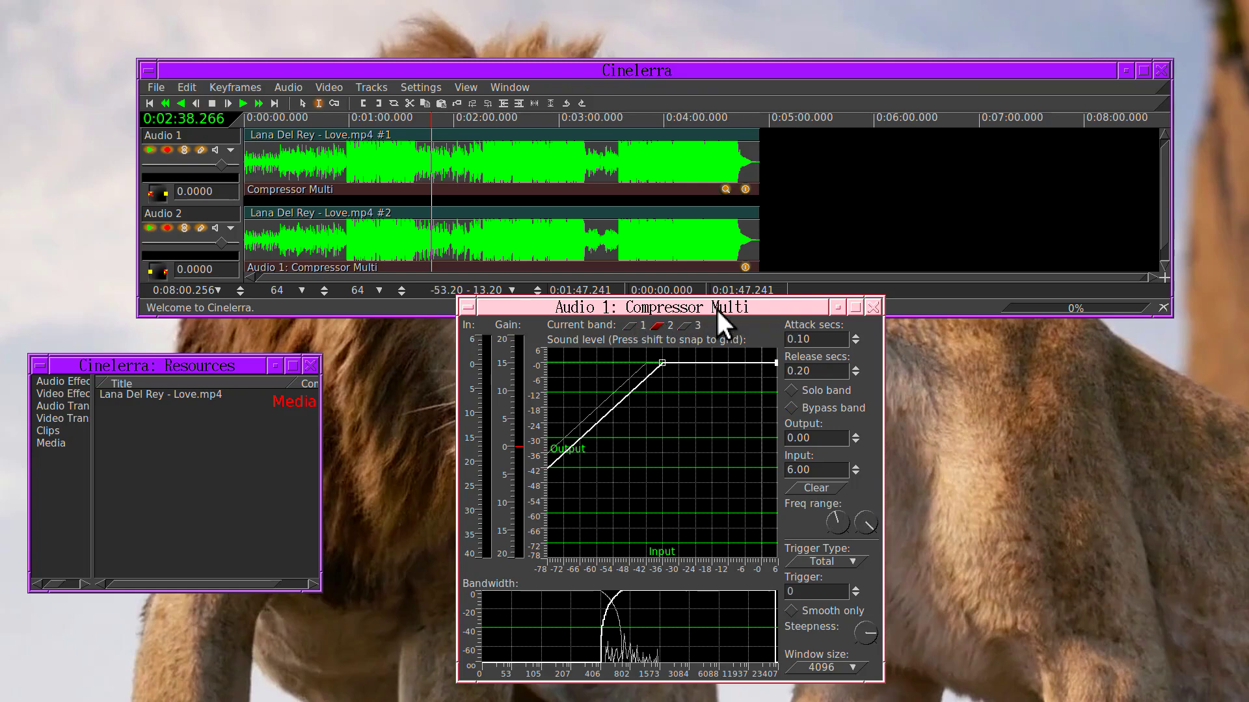
pyautogui.click(244, 104)
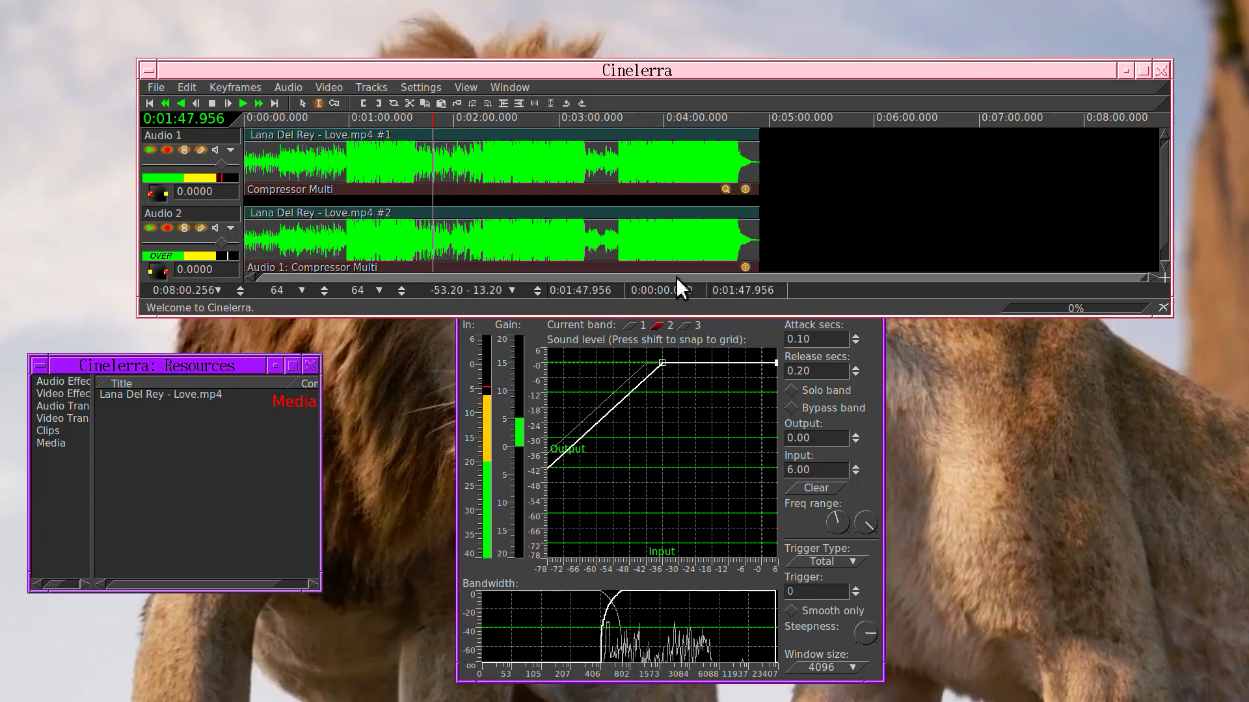
# Turn off the bypass for band 1 and clear its sound level graph
pyautogui.click(631, 325)
pyautogui.click(794, 407)
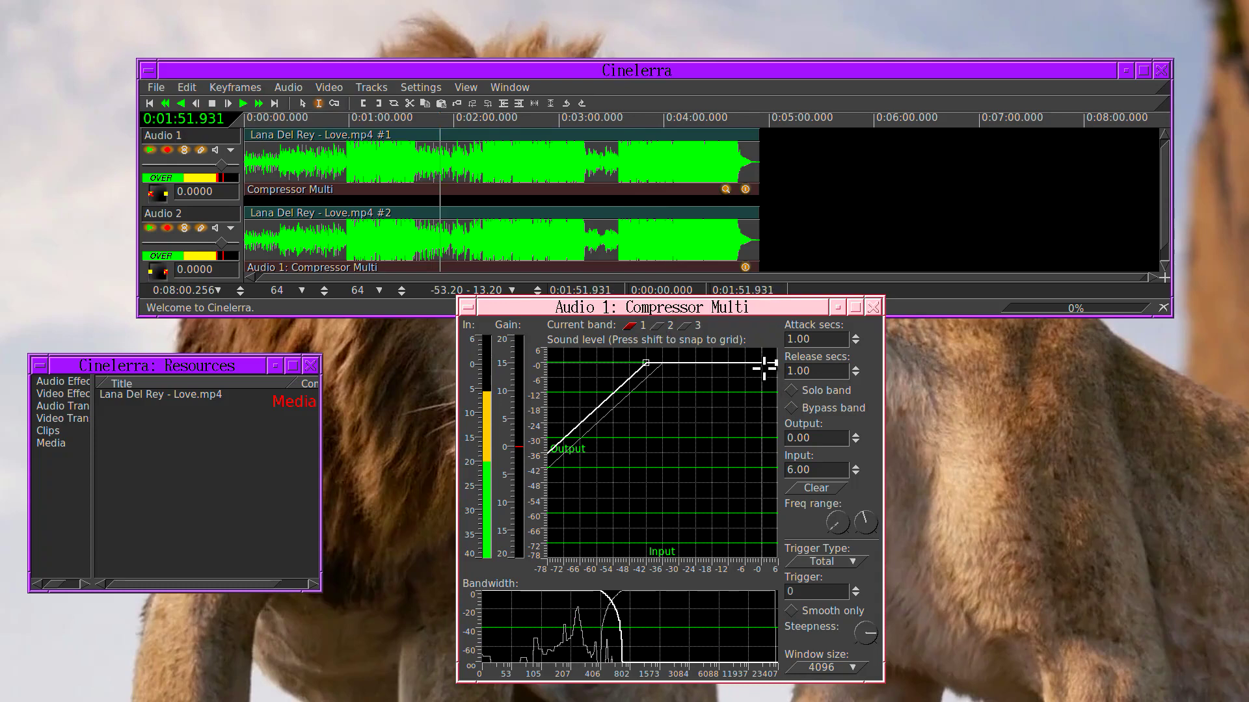
pyautogui.rightClick(683, 396)
pyautogui.click(711, 440)
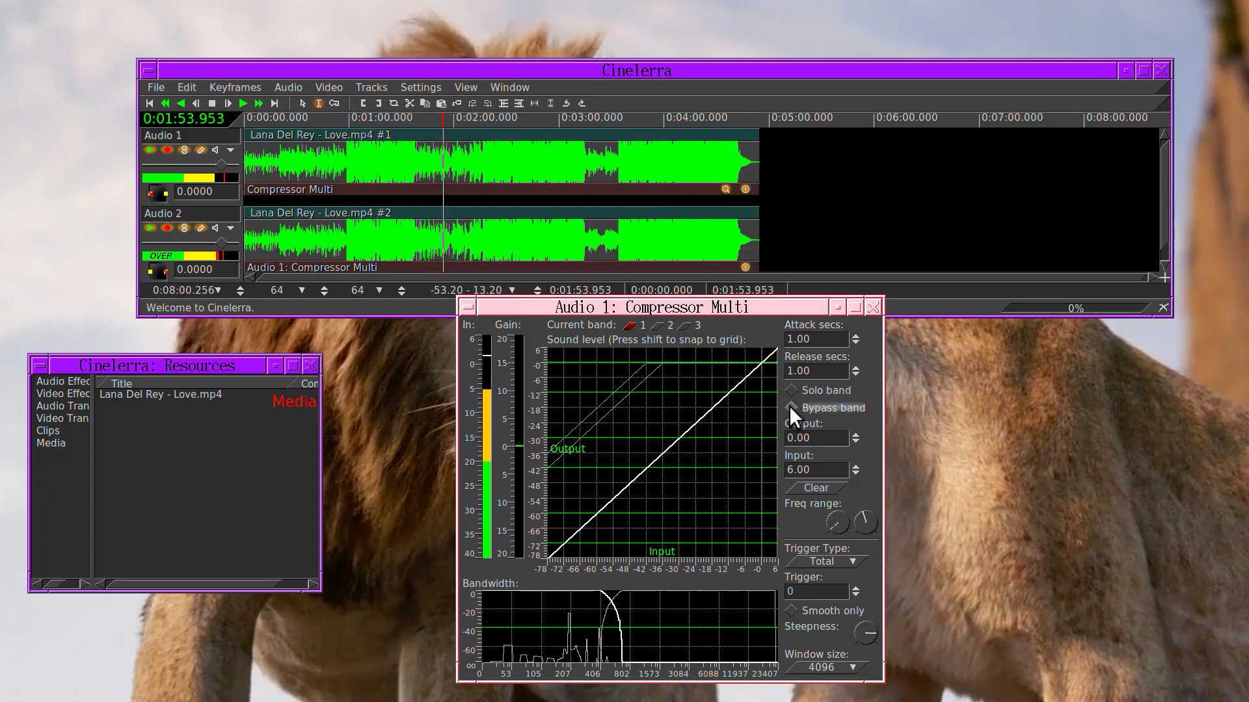
# Clear band 3's sound level graph and make band 1 current
pyautogui.click(683, 326)
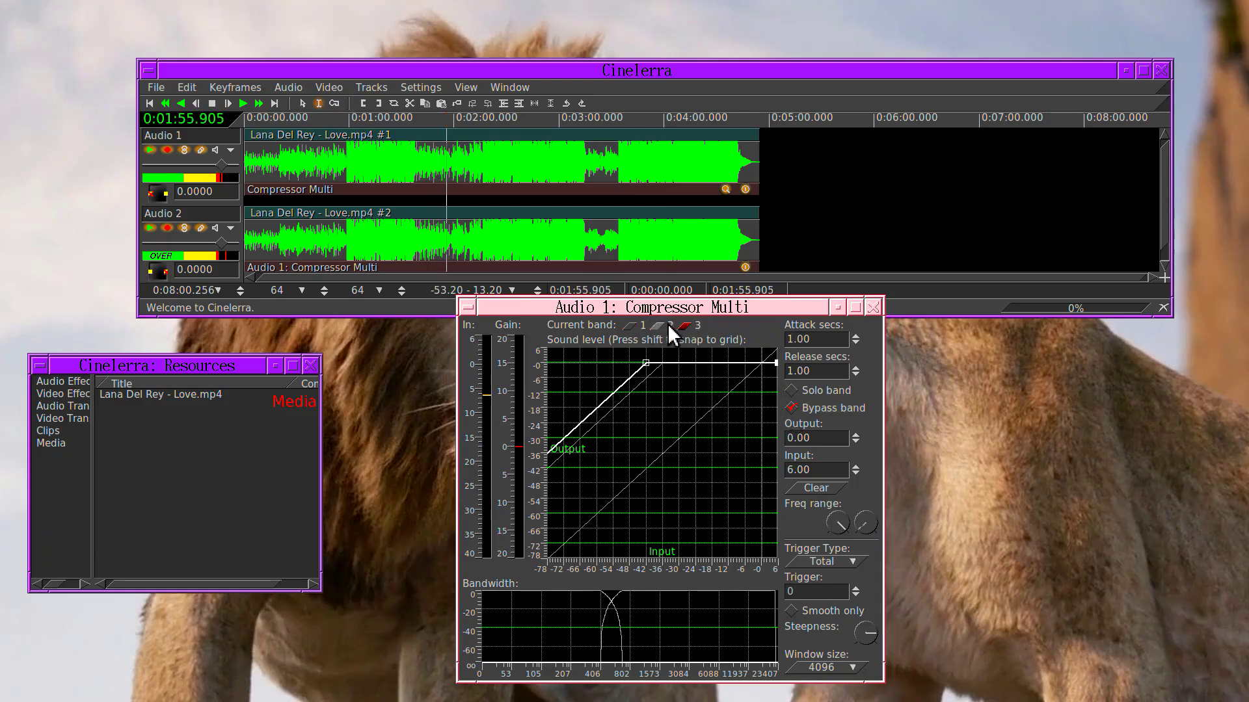
pyautogui.rightClick(688, 383)
pyautogui.click(711, 433)
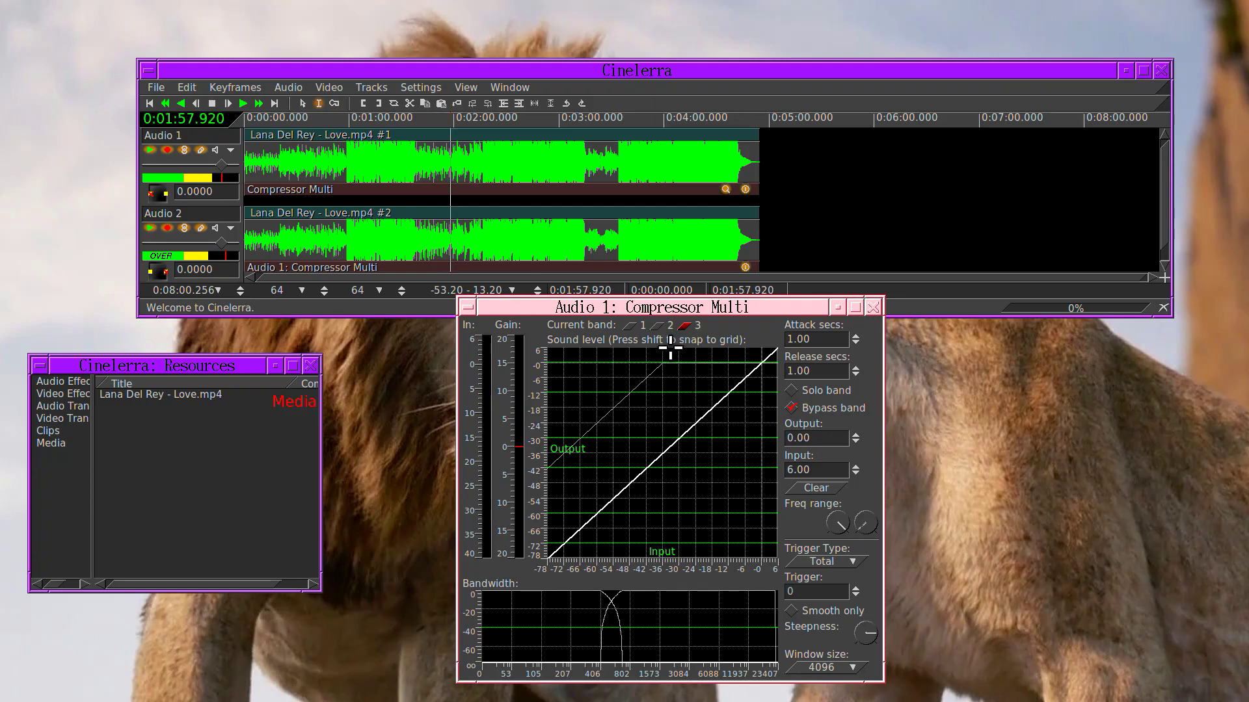
pyautogui.click(629, 325)
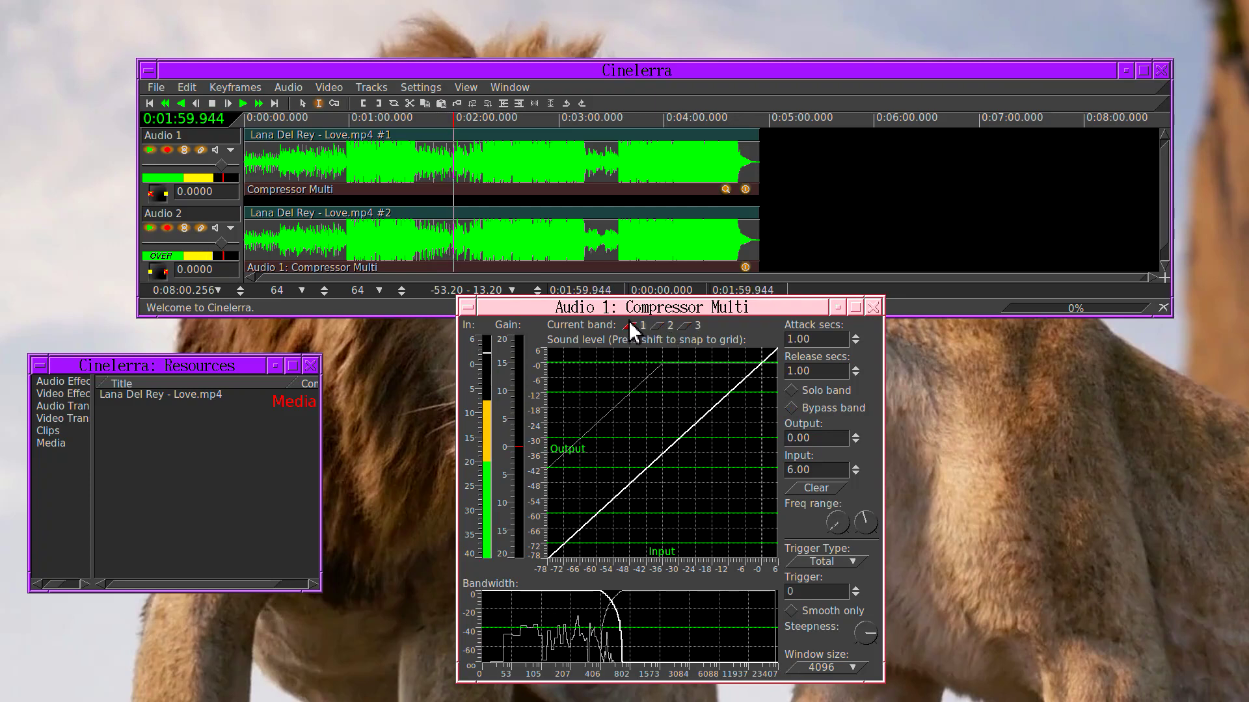